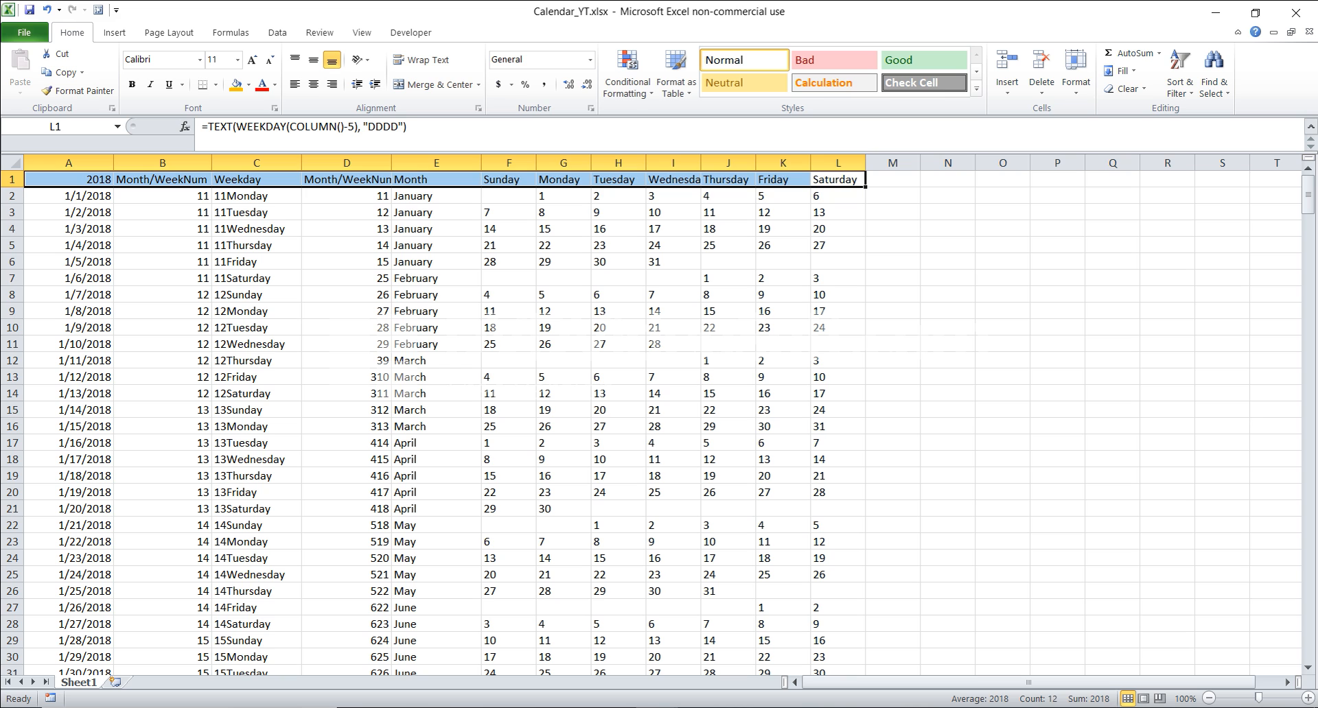
Step: Check the date formula in A2, and try the calendar with the year in A1 set to 2020
click(1002, 393)
click(69, 179)
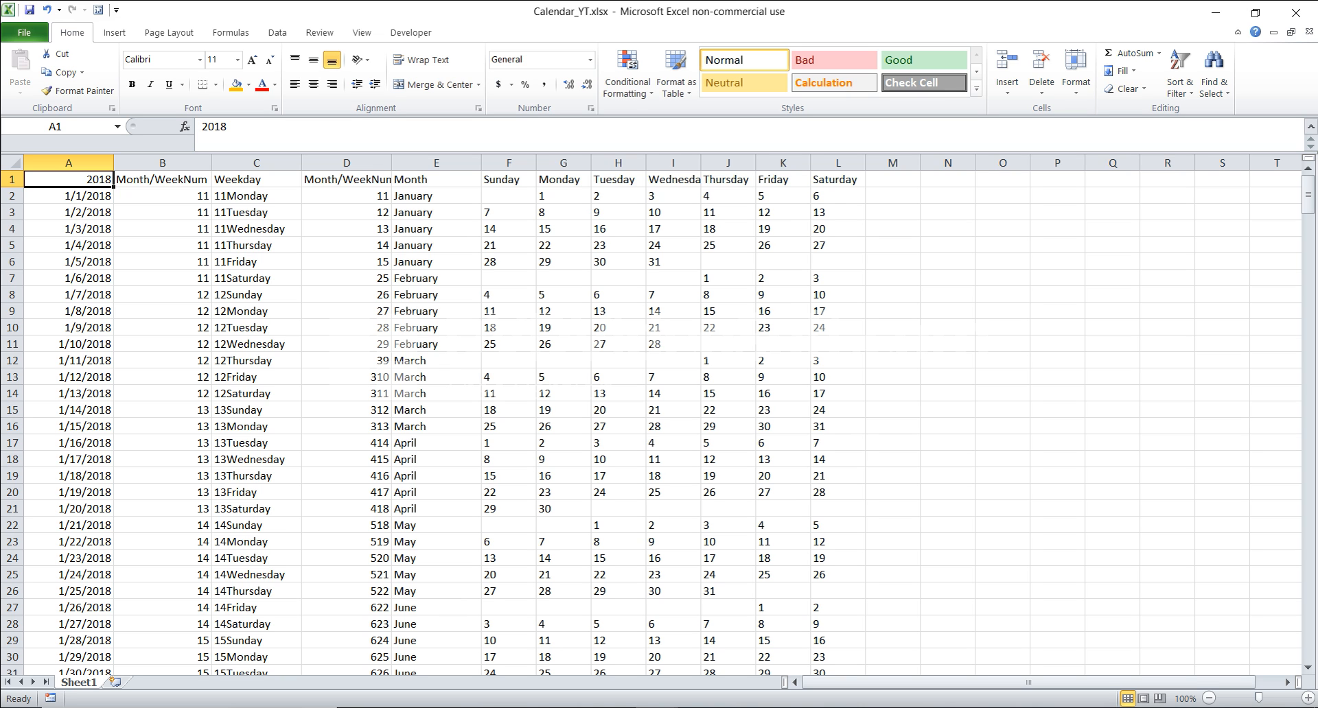
click(68, 196)
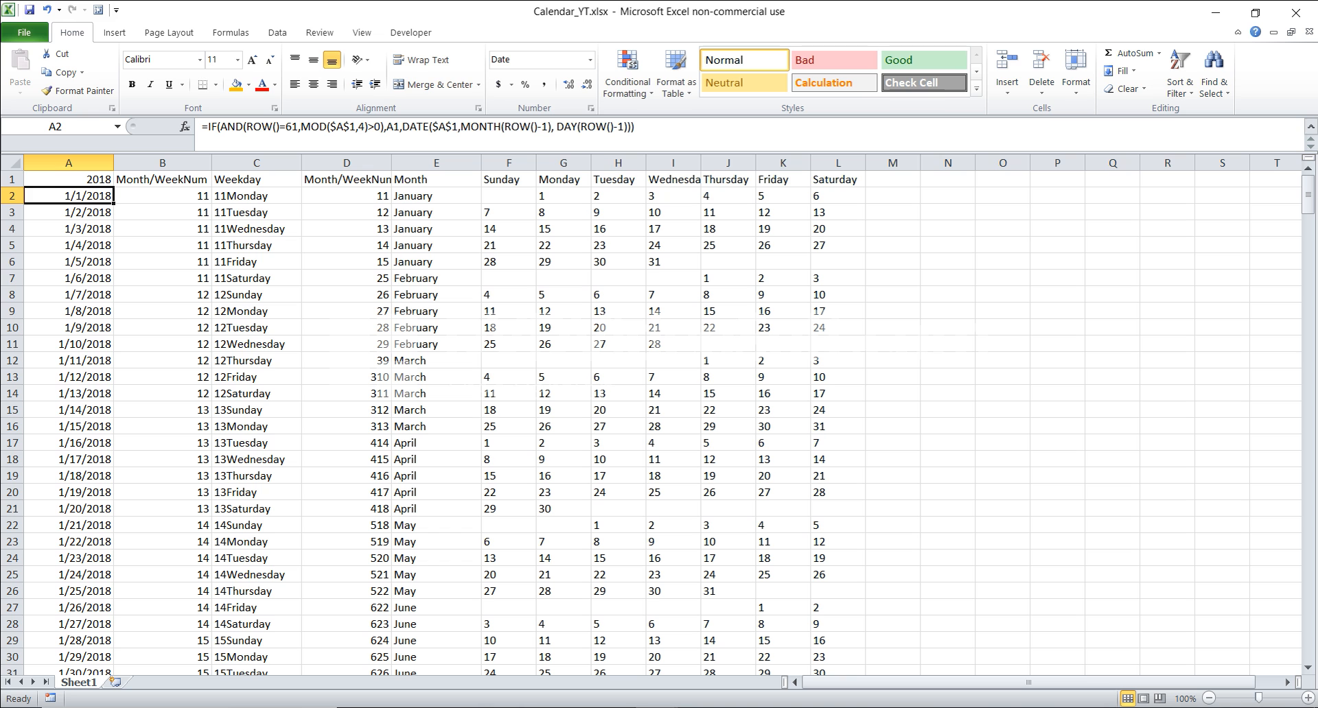
click(69, 179)
text(2020)
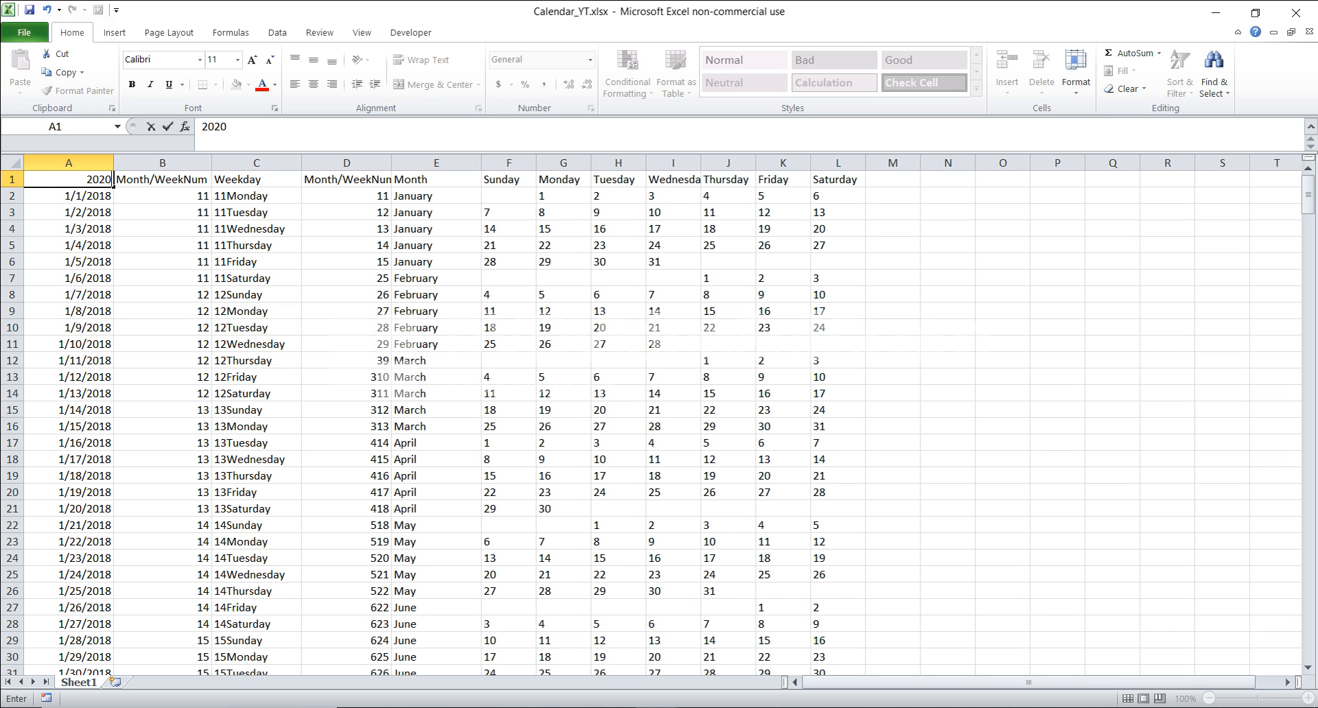
key(Return)
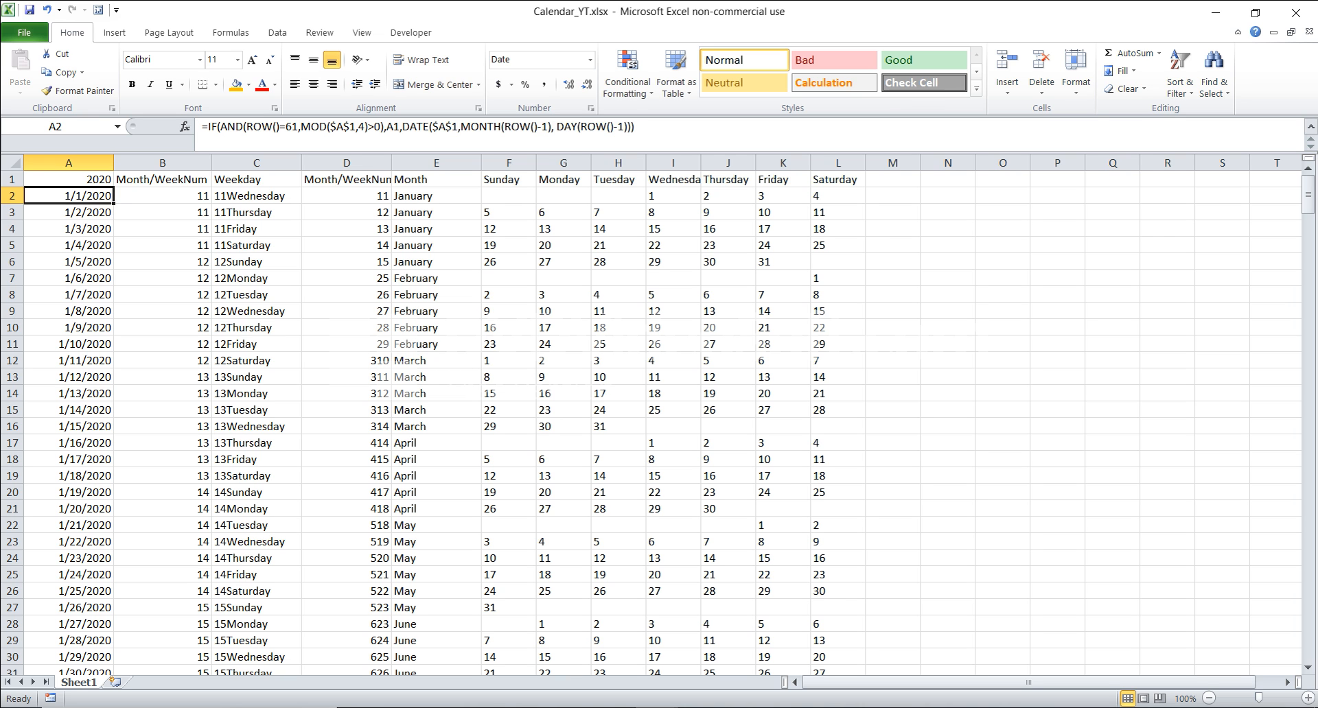
Step: Restore the year in A1 to 2018
click(69, 179)
text(2018)
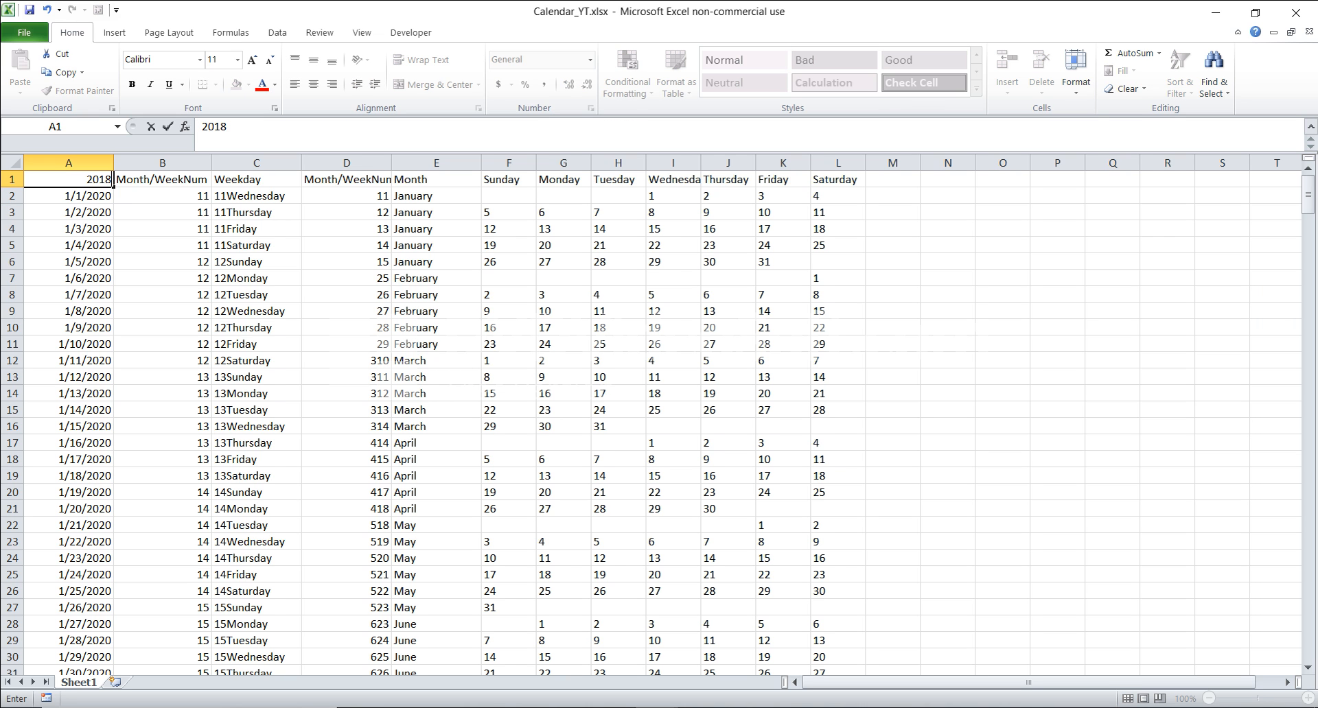
key(Return)
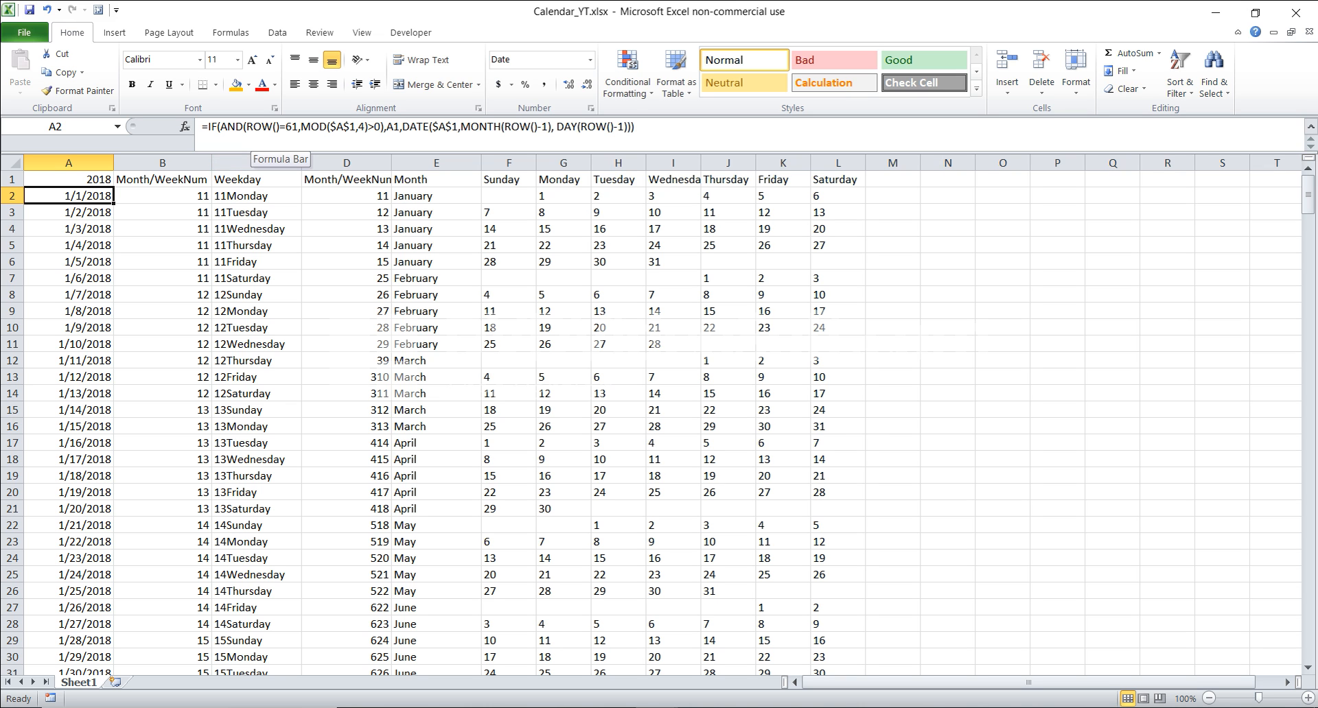
Step: Examine the AND condition and the DATE part of the IF formula in A2 without changing it
drag(383, 126, 219, 126)
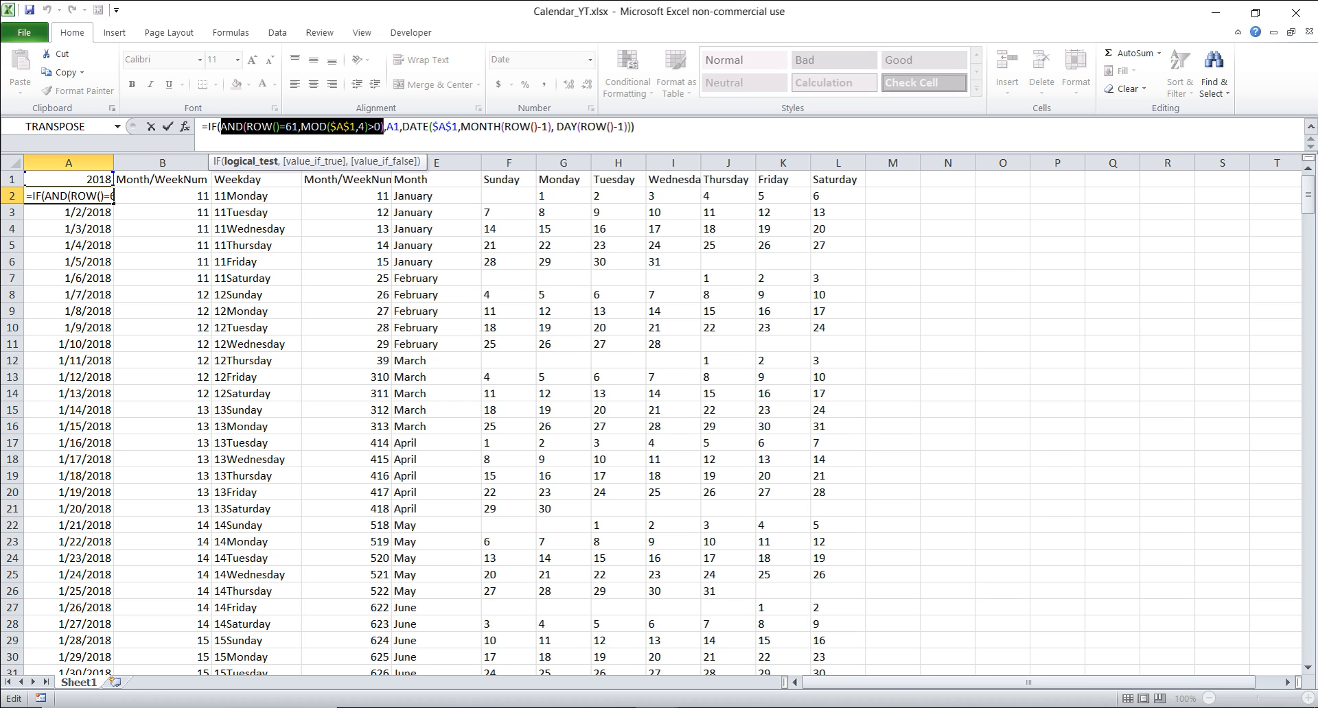
key(Escape)
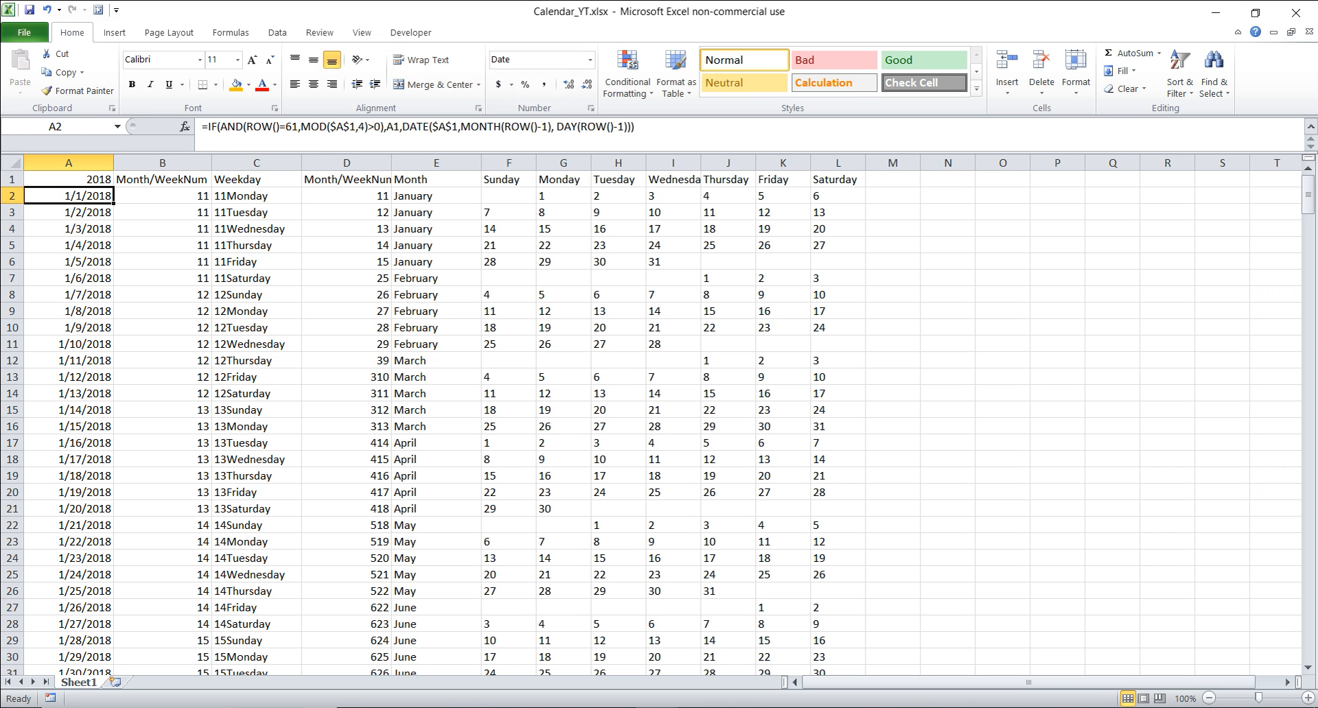
drag(626, 127, 402, 126)
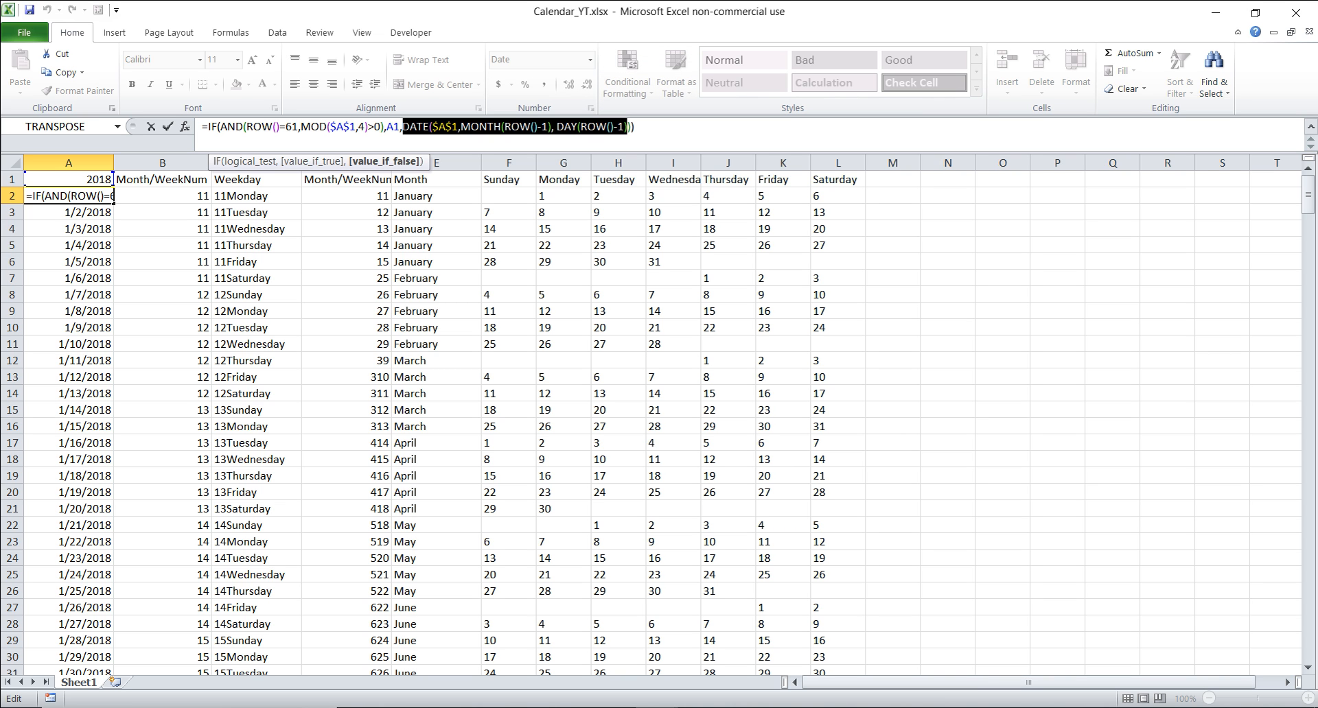
key(Escape)
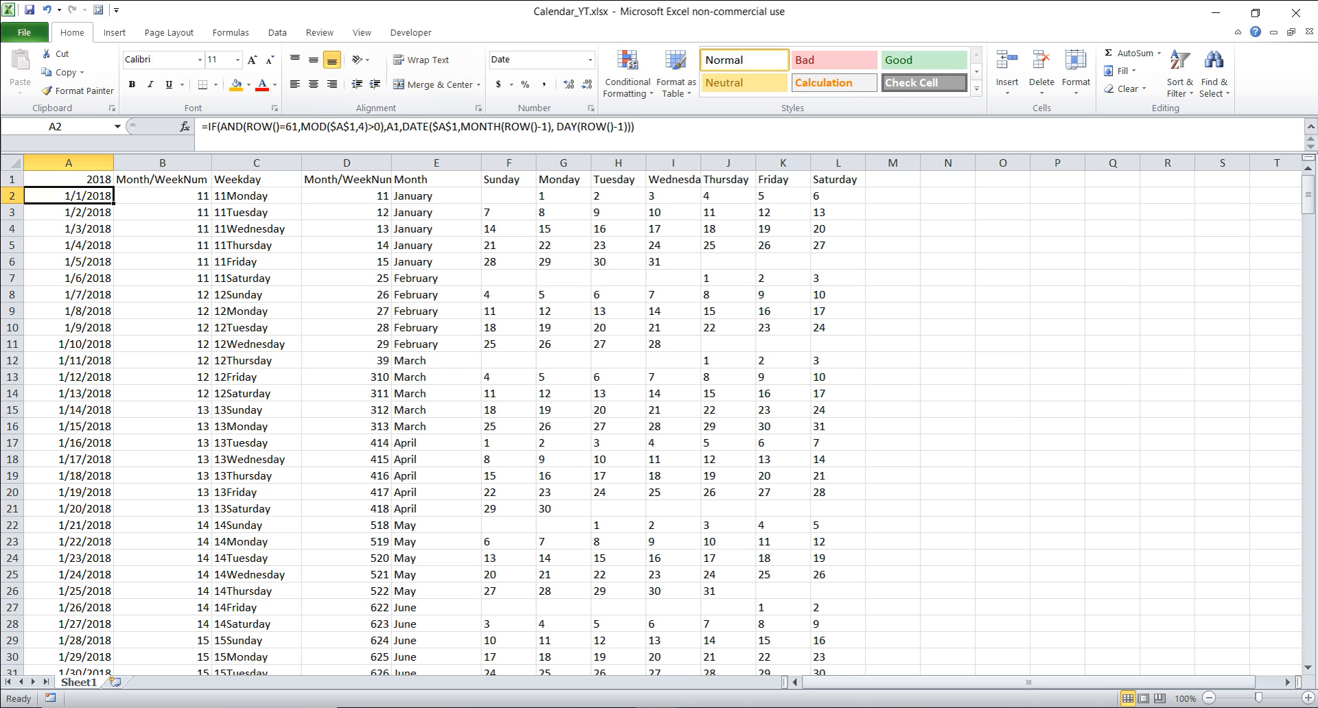
Step: Review the generated dates in column A from A2 down to the last filled row
key(ctrl+shift+Down)
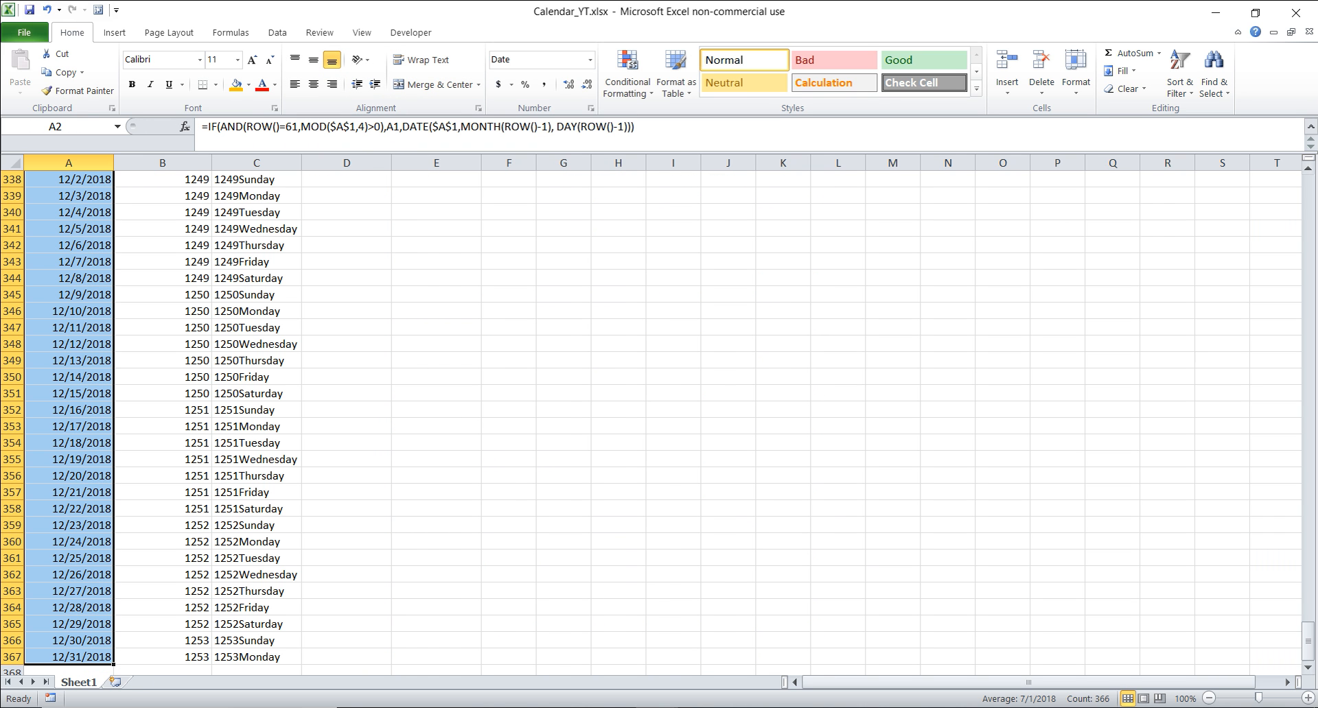
drag(1308, 636, 1307, 199)
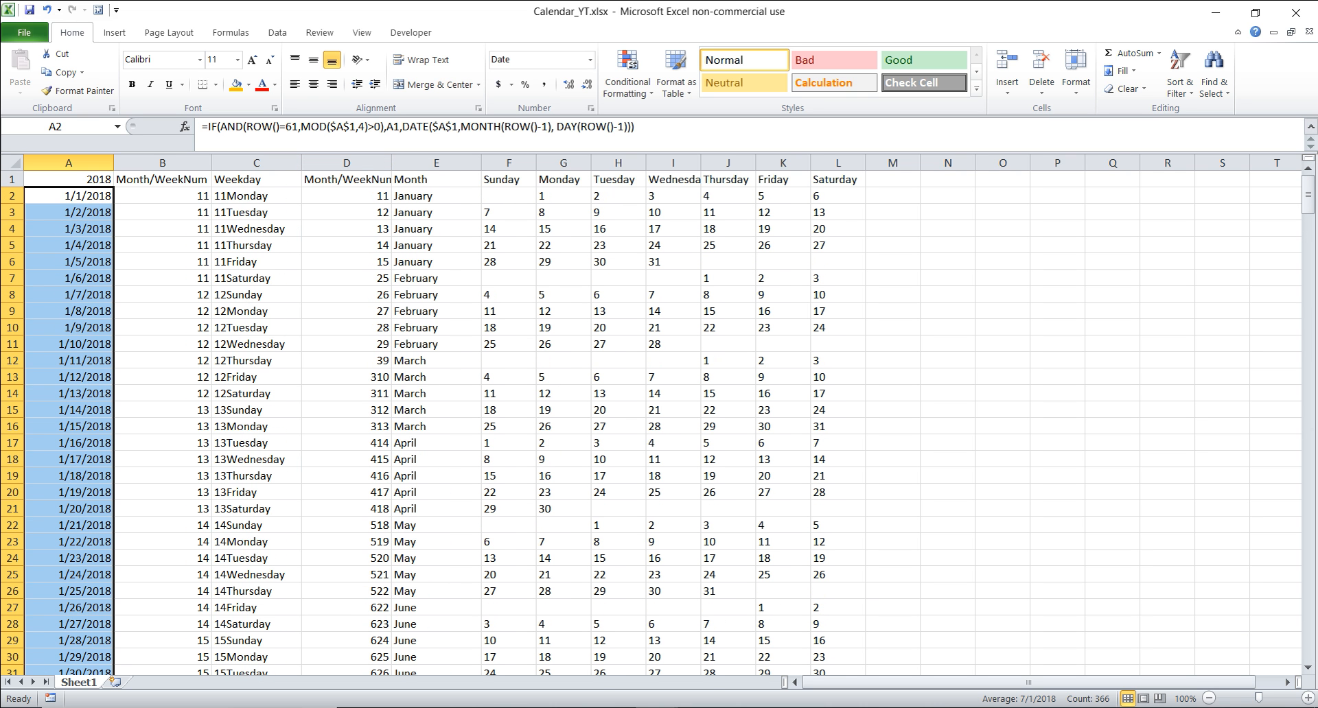
click(69, 196)
Step: Examine the formulas in B2, C2 and D2 behind the Month/WeekNum and Weekday columns
click(162, 197)
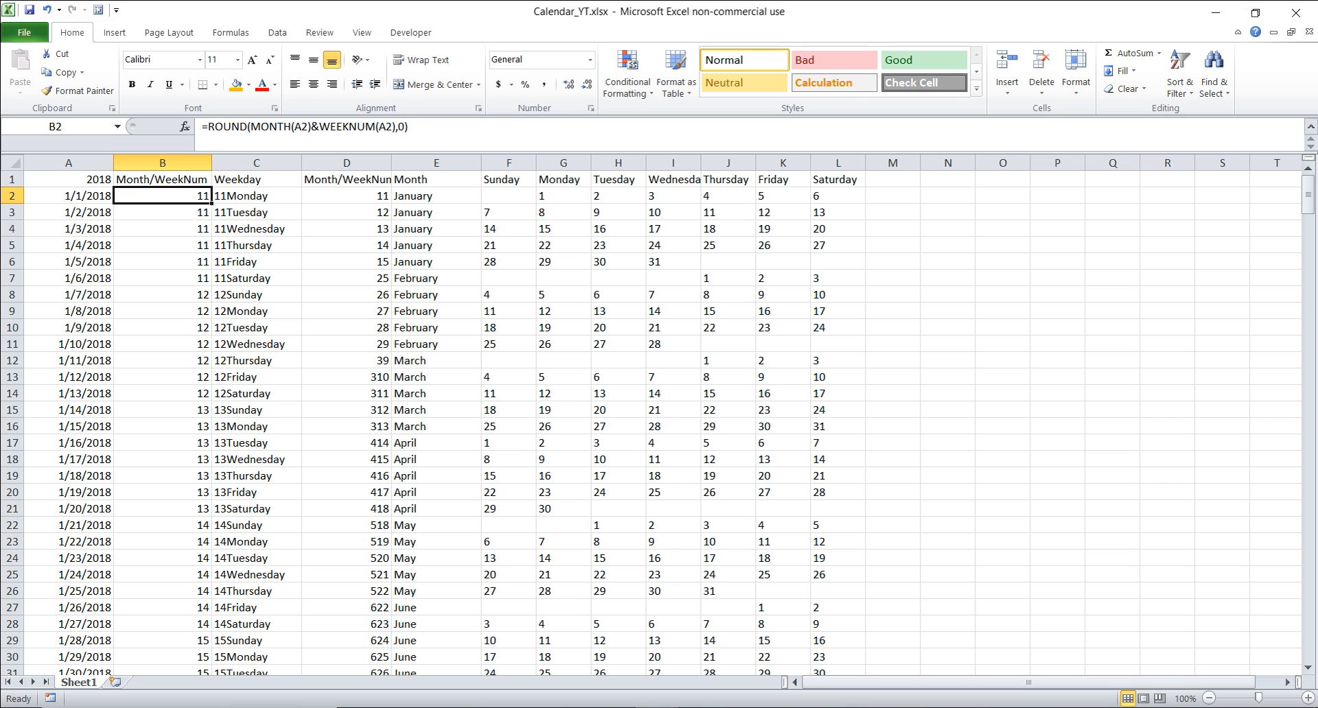
click(256, 196)
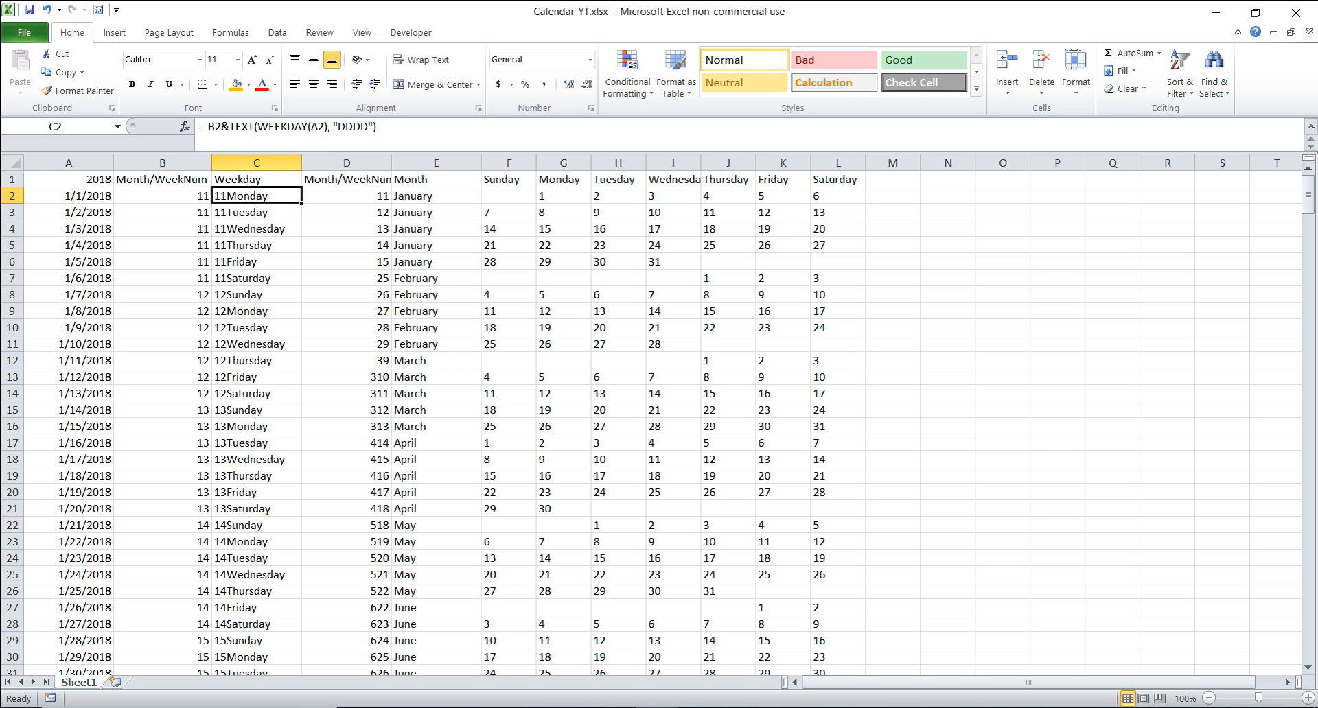
click(346, 196)
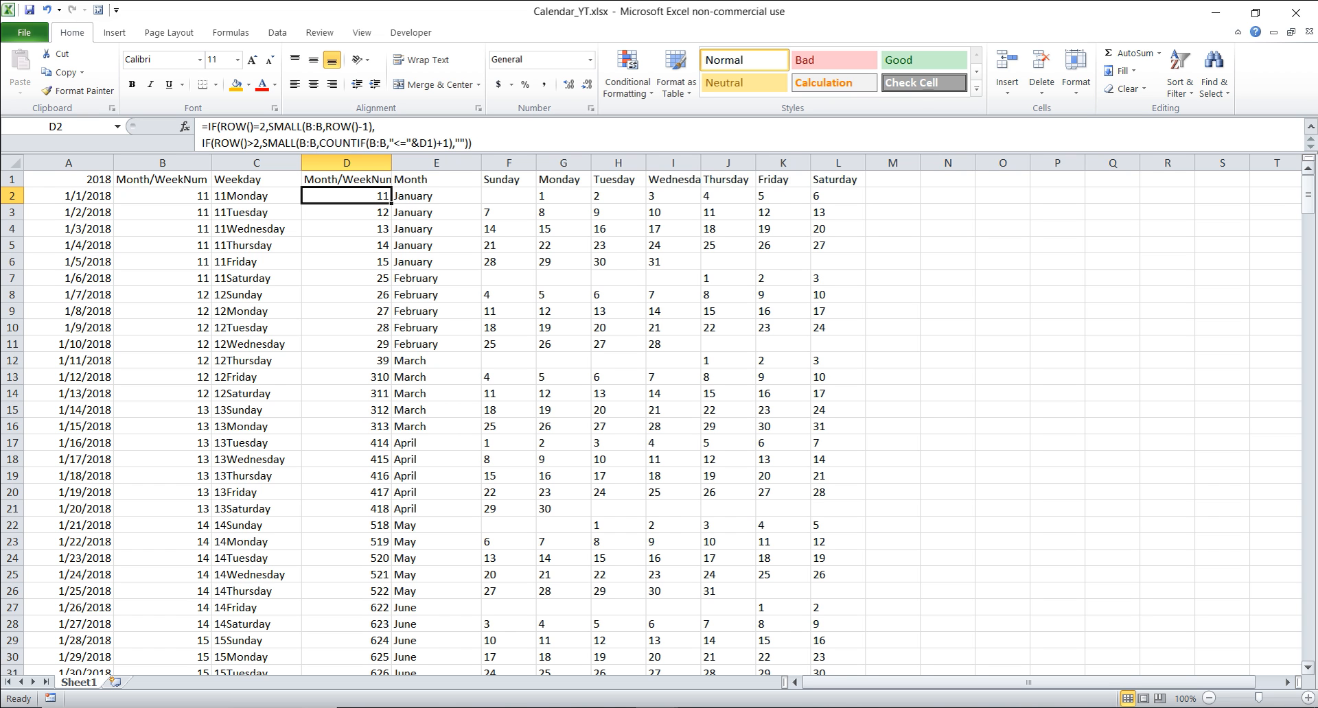
Step: Compare the extent of the Month/WeekNum list in column D with the full date list in columns A to C
drag(1307, 199, 1307, 254)
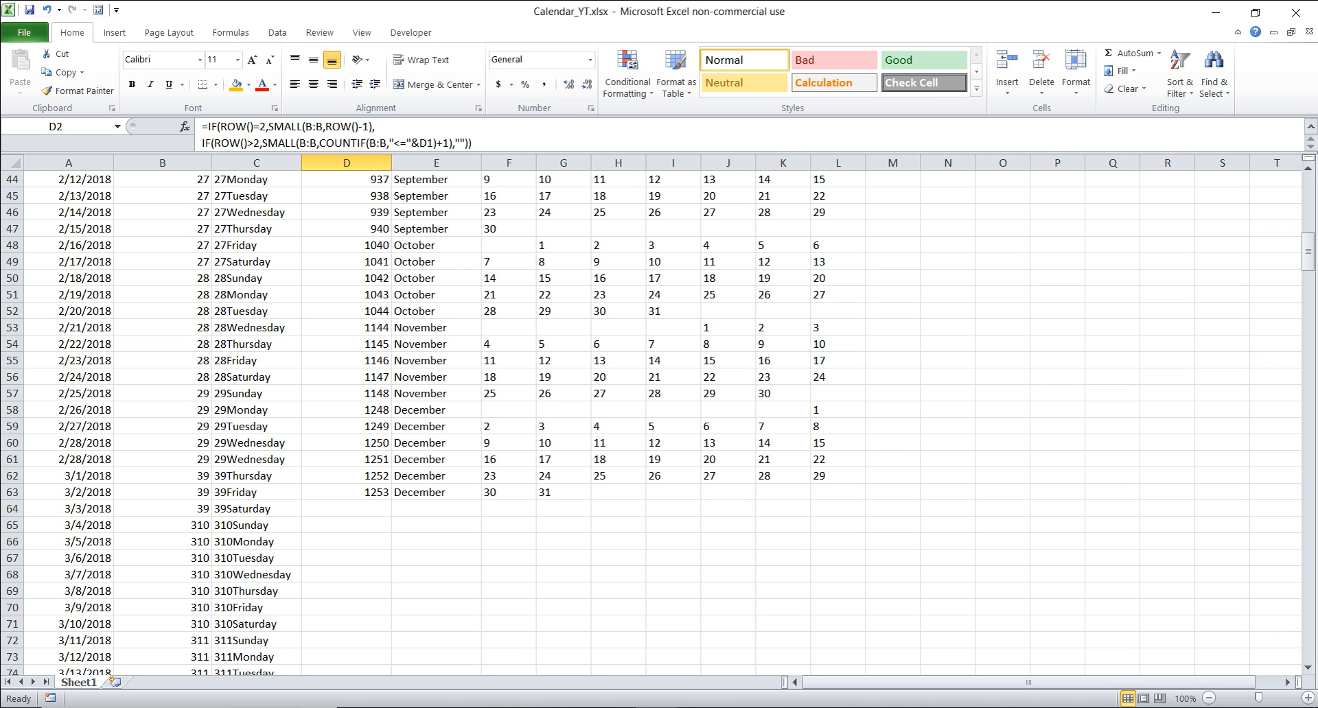
drag(1307, 252, 1308, 642)
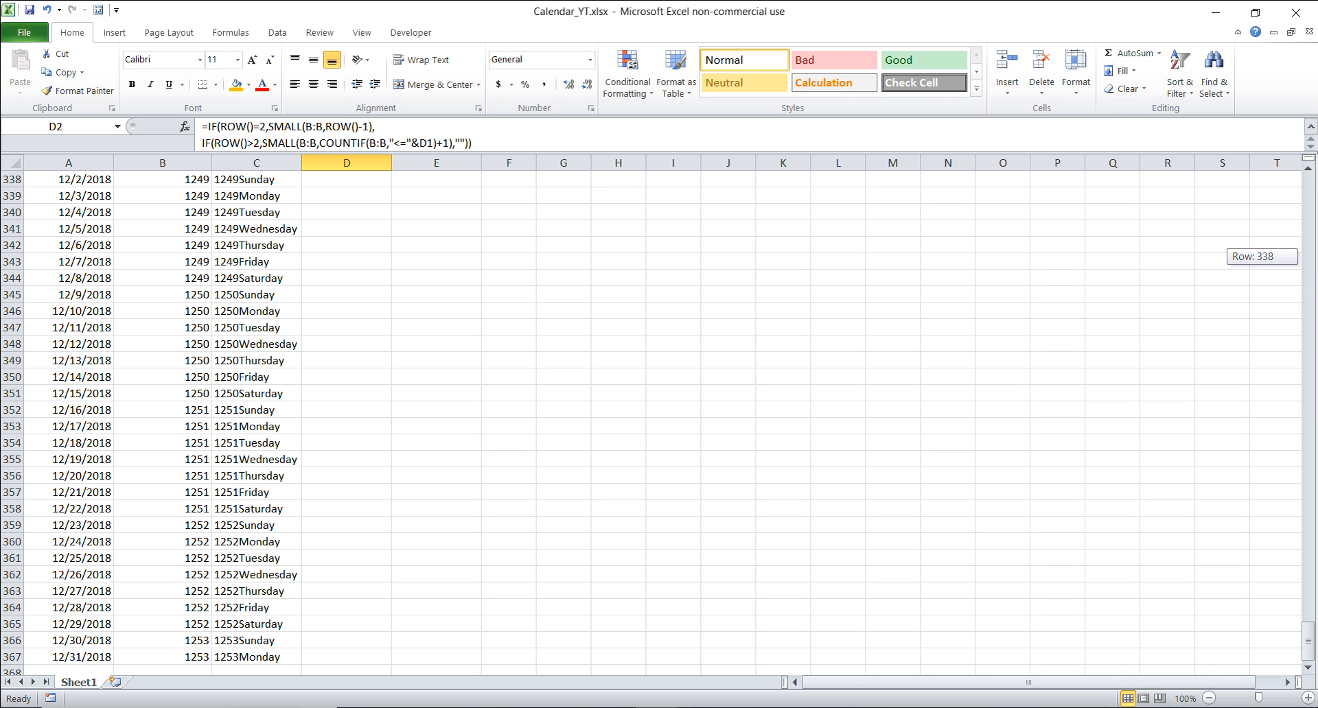
drag(1307, 641, 1307, 197)
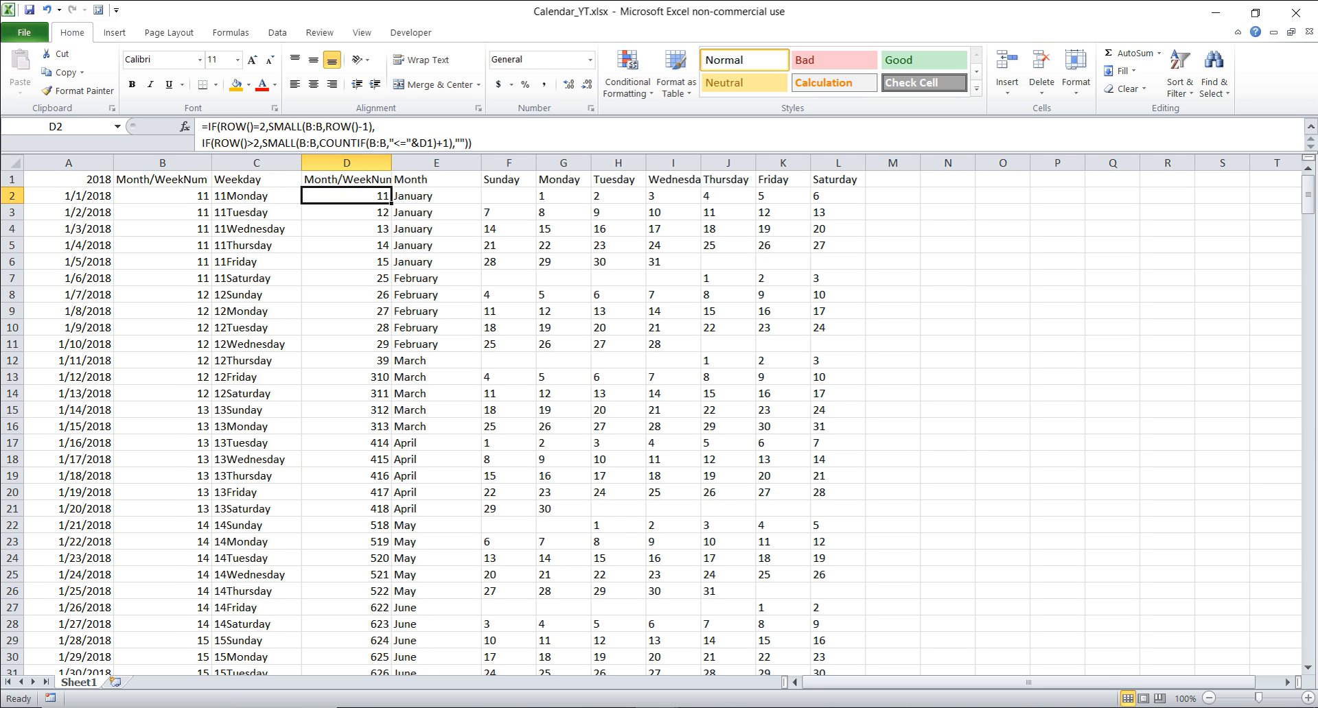
Step: Examine the INDEX and MATCH parts of the month name formula in E2, leaving it as it is
click(436, 197)
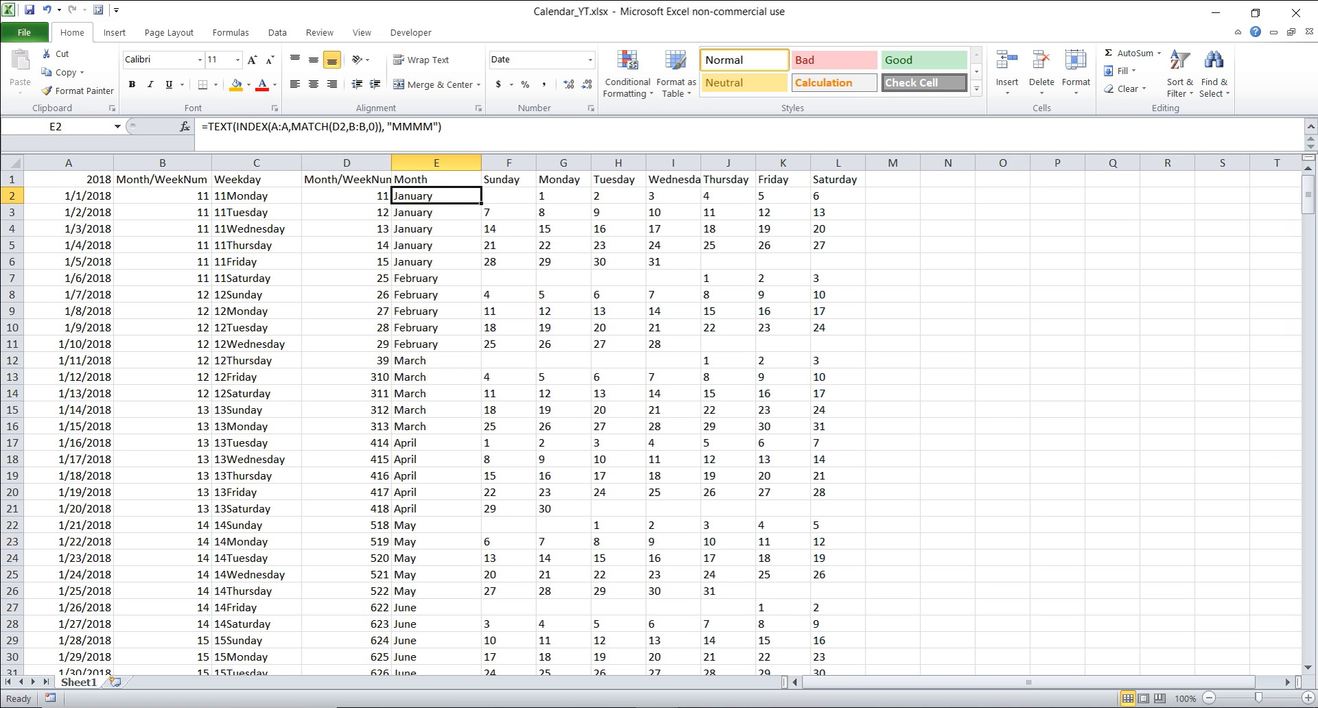
click(299, 127)
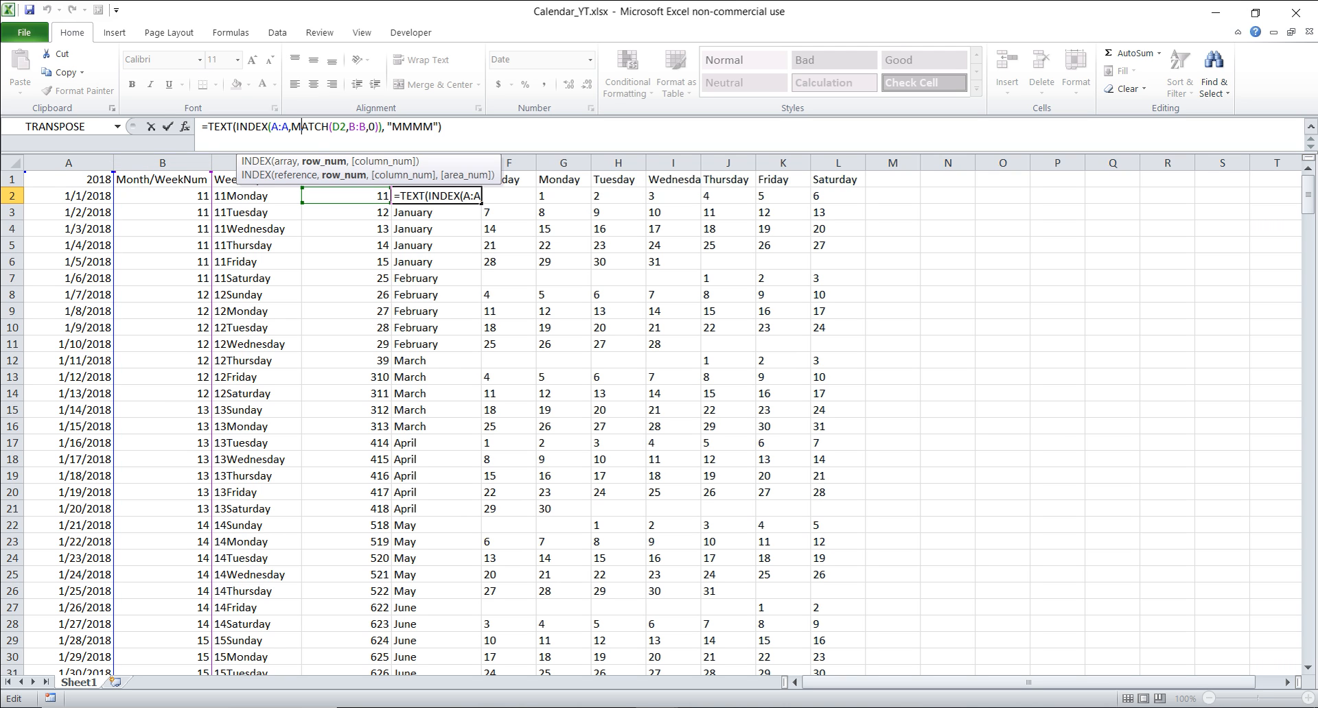
key(ctrl+Return)
Step: Go through the weekday header formulas in row 1 from F1 to L1 and back to F1
key(Right)
key(Up)
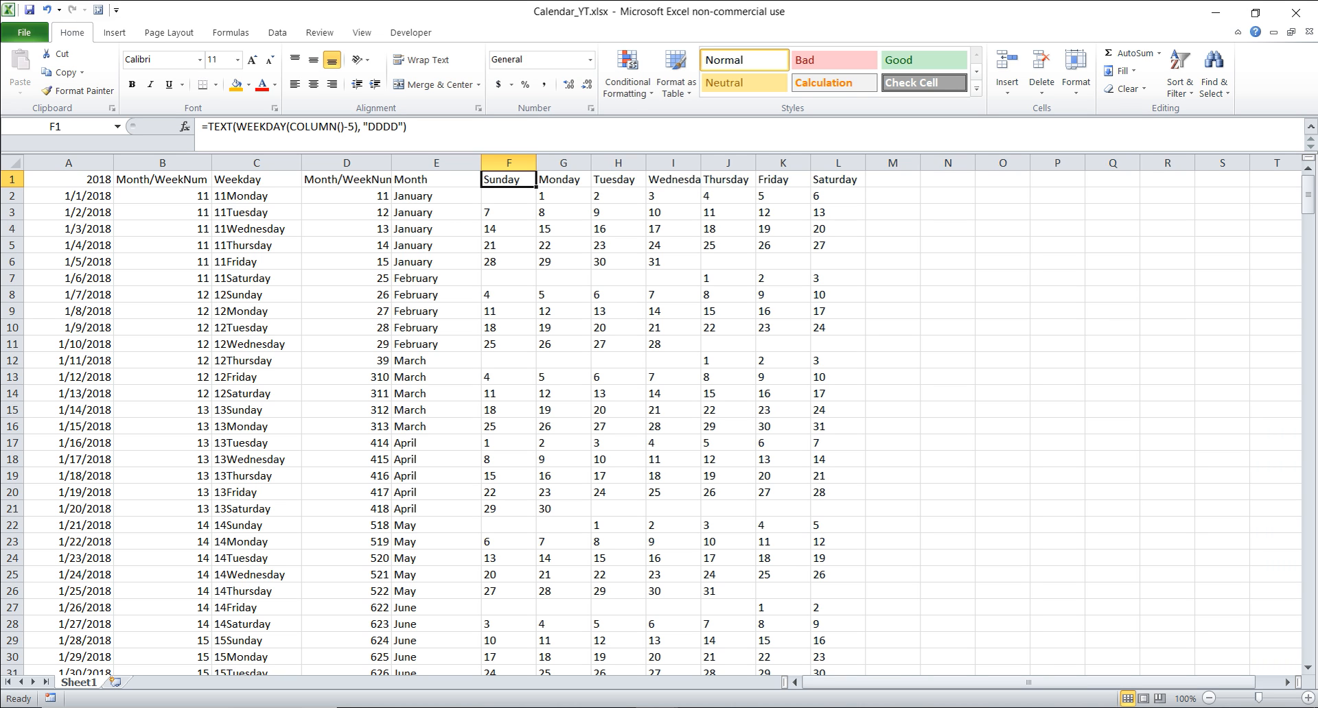
key(Right)
key(Right)
key(Right)
key(Right)
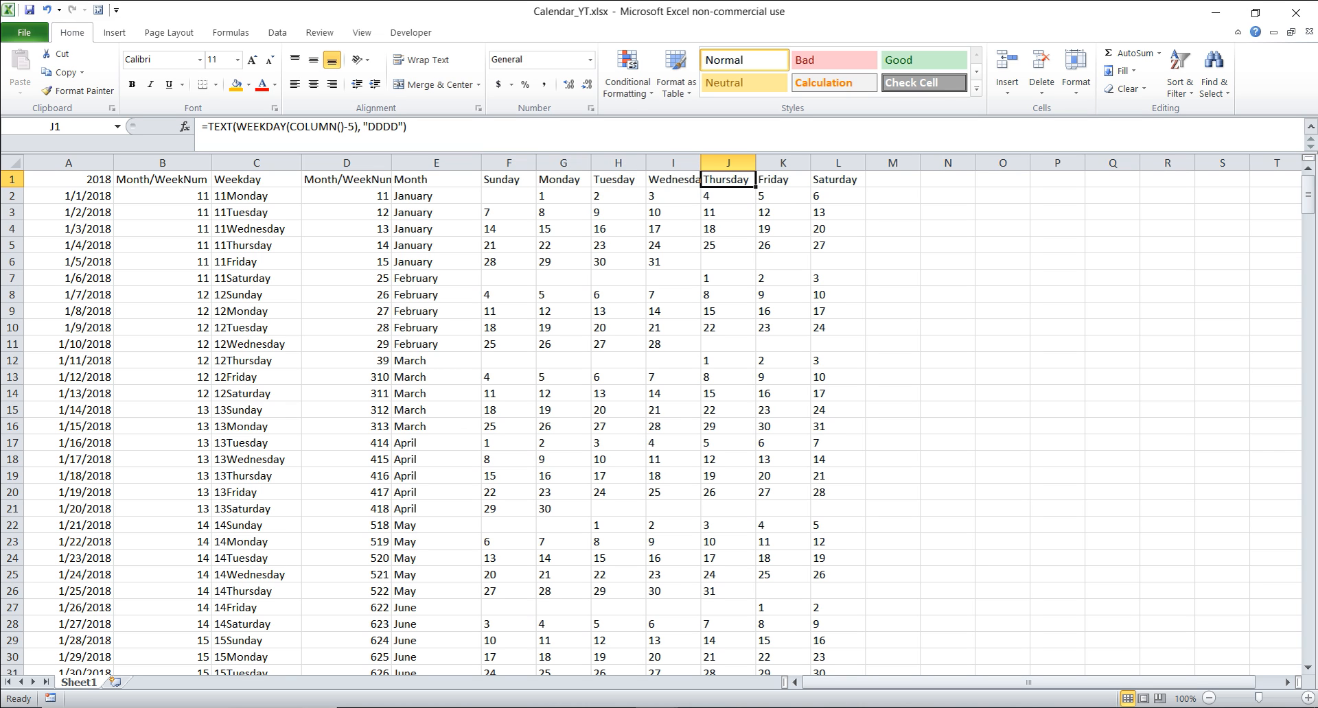
key(Right)
key(Right)
key(Left)
key(Left)
key(Left)
key(Left)
key(Left)
key(Left)
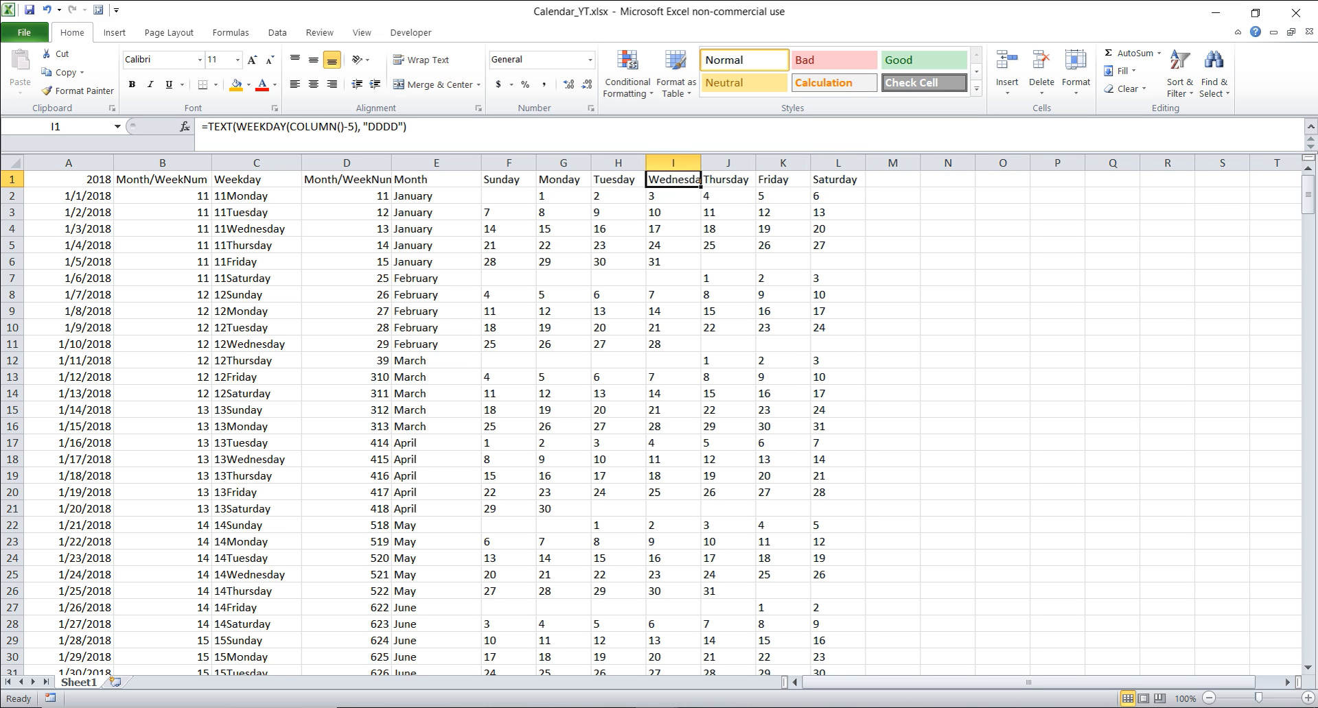
Step: Examine the day formula in F2, focusing on the $A:$A range and the $D2 lookup reference
key(Down)
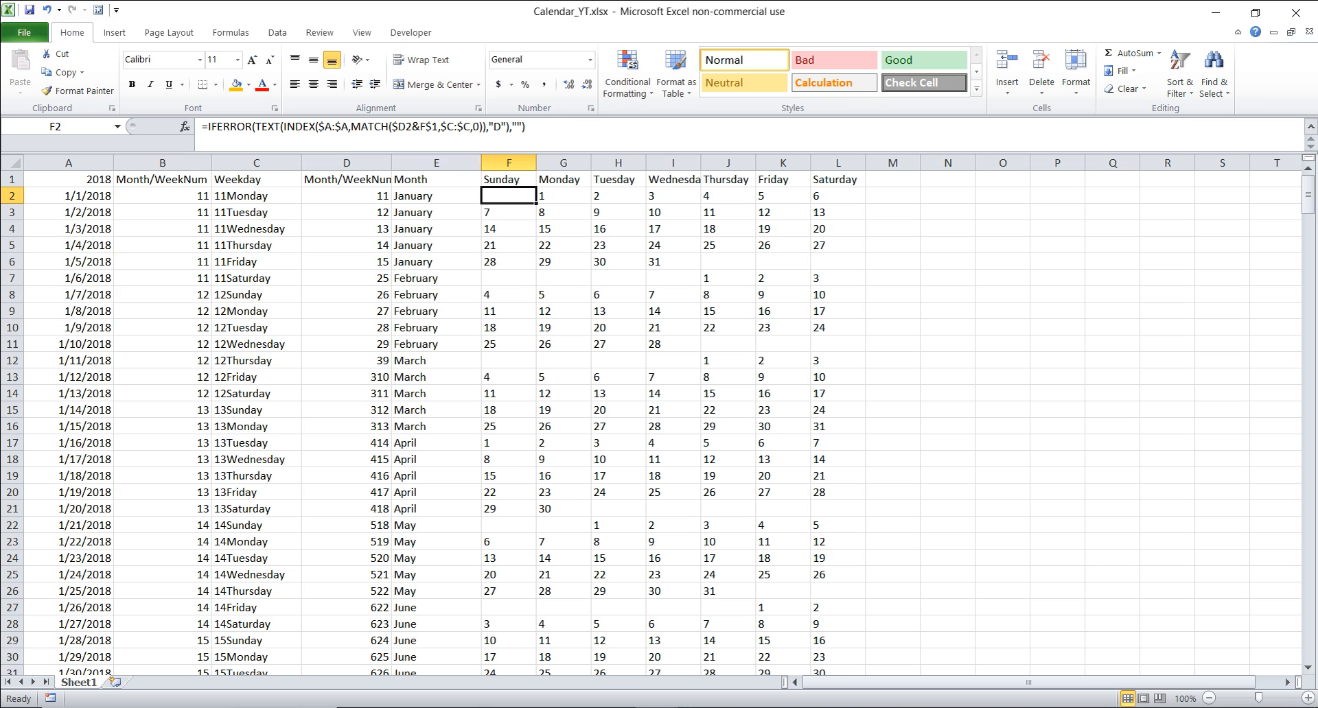
click(411, 127)
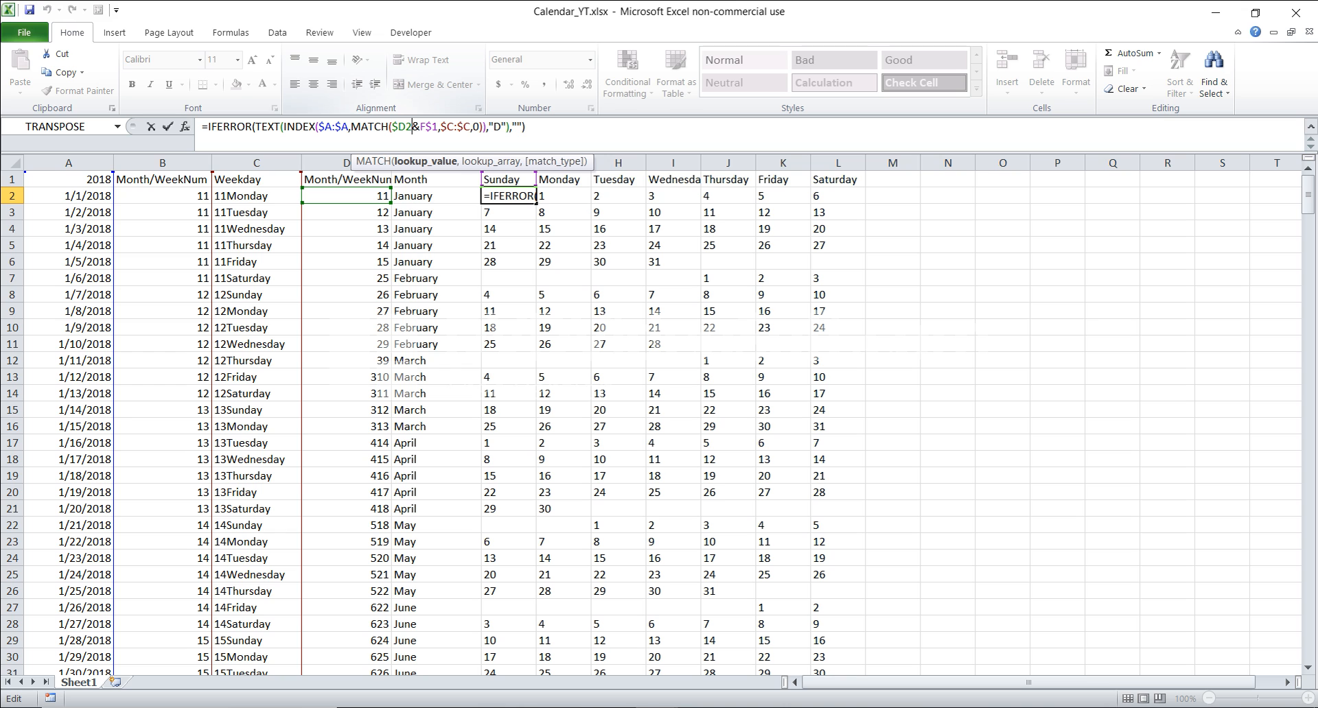
key(ctrl+Return)
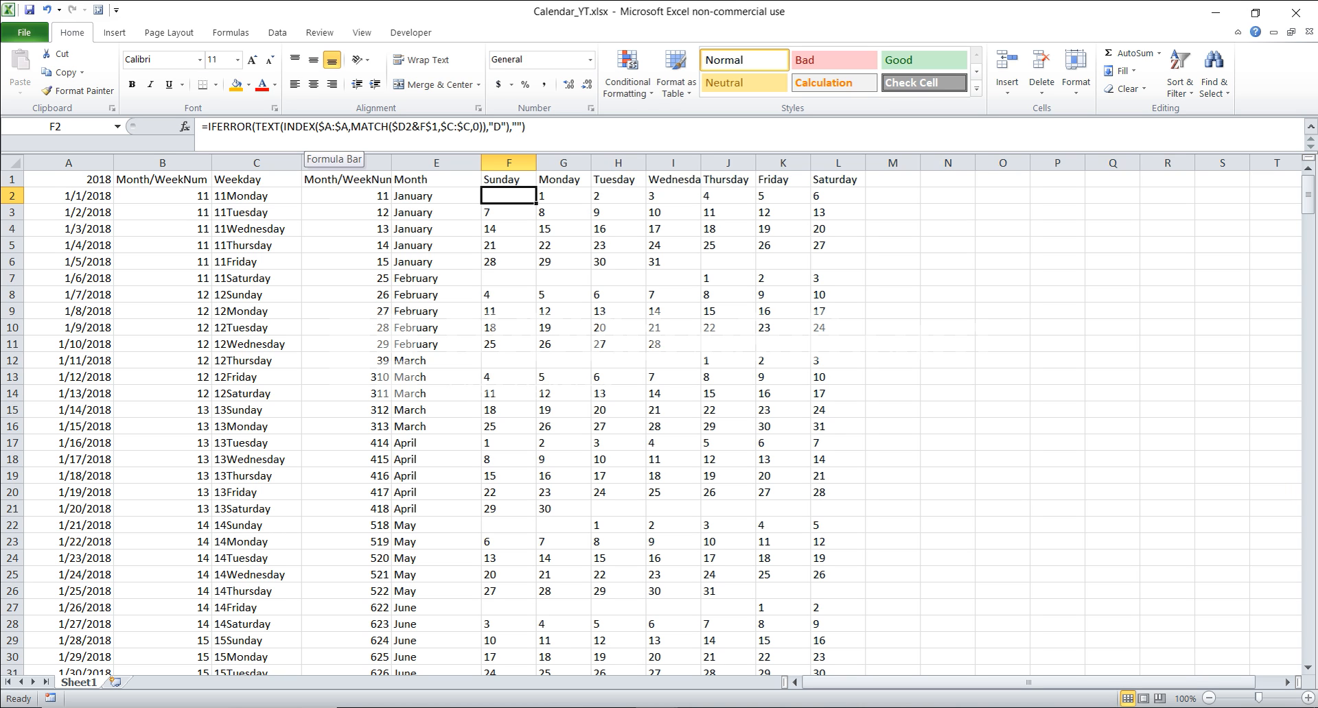
drag(348, 127, 318, 127)
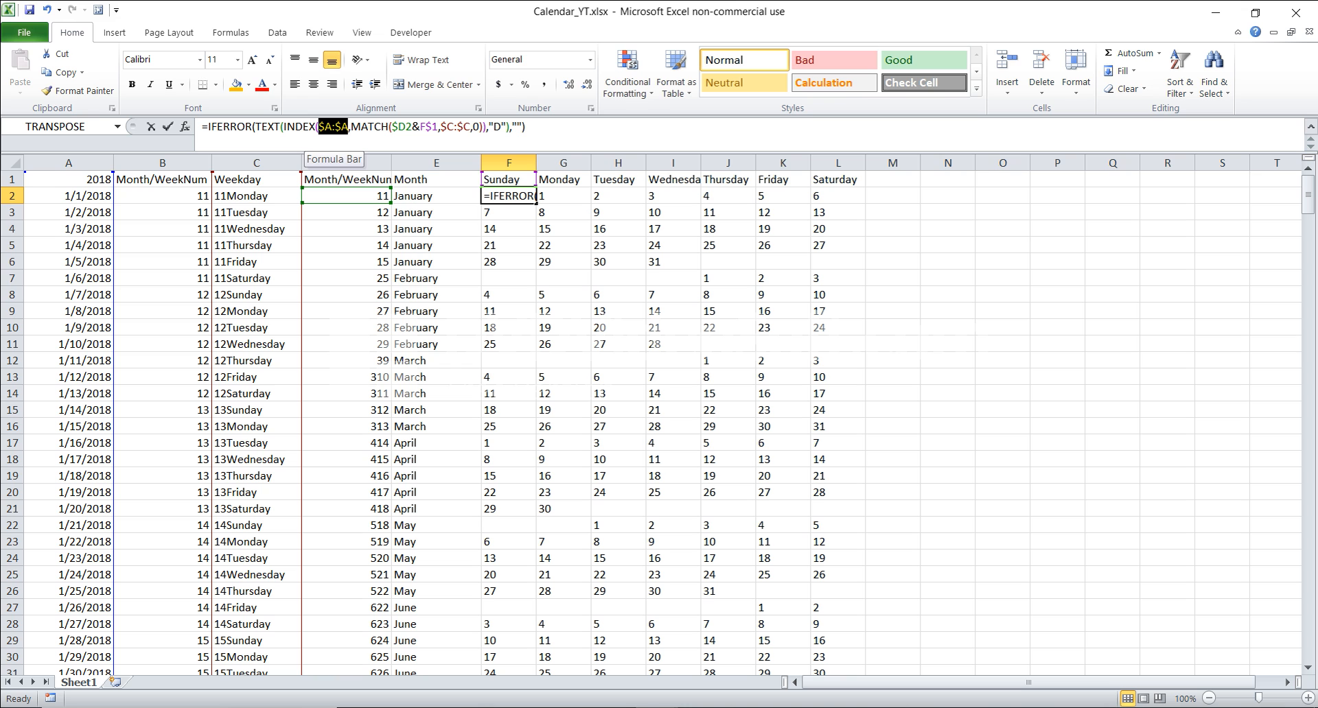
key(Escape)
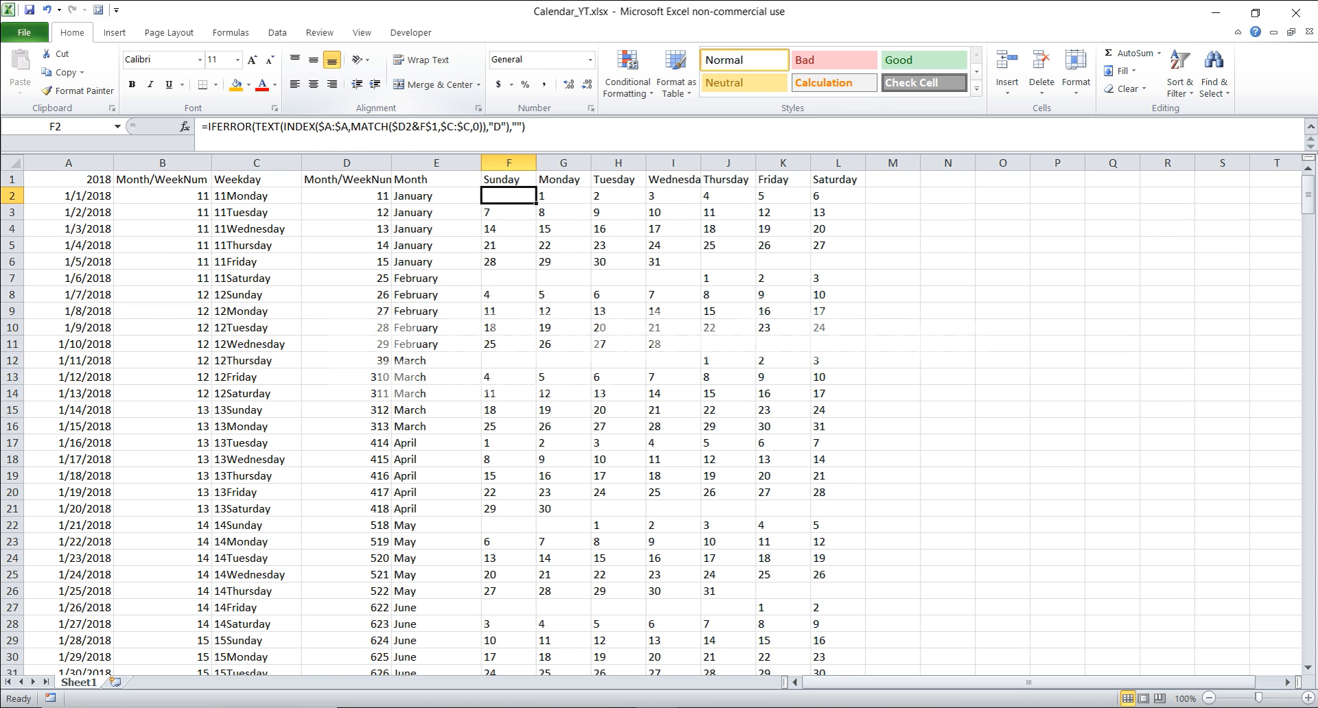
drag(412, 127, 389, 127)
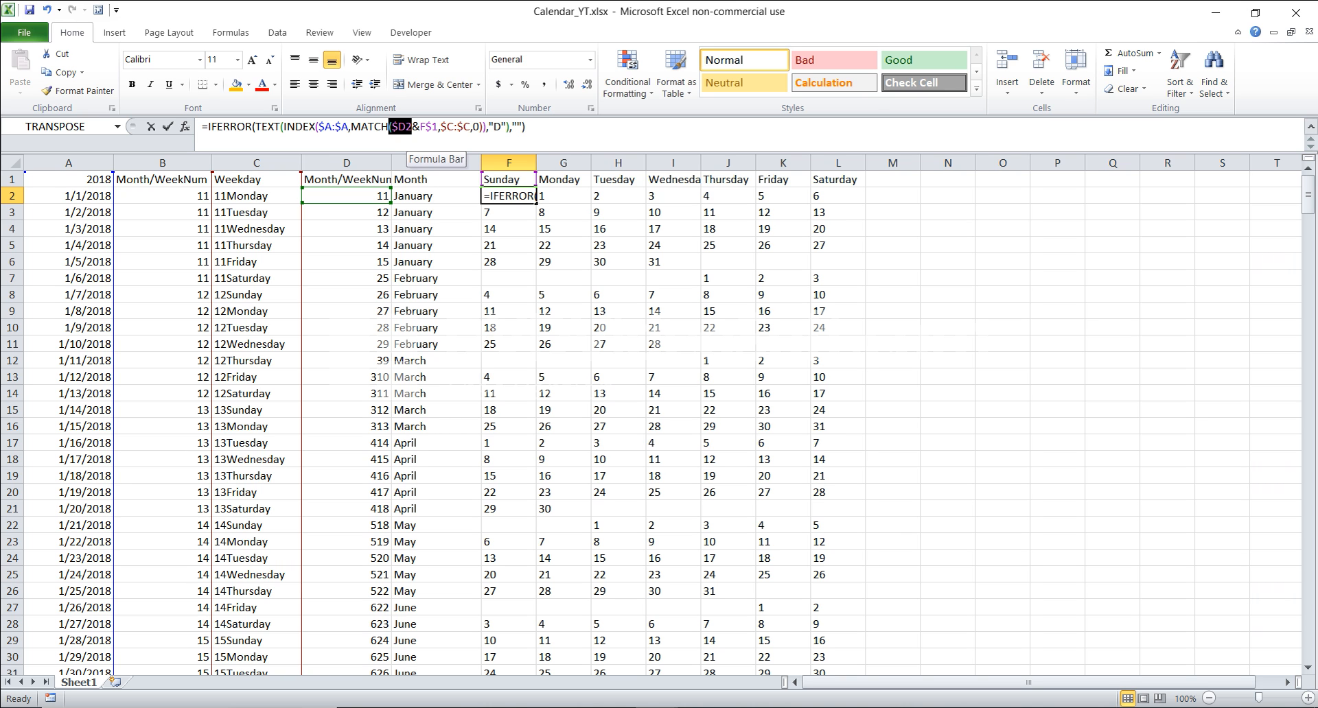
key(Escape)
Step: Examine the F$1, $C:$C and "D" arguments of the day formula in F2 without changing them
drag(438, 127, 420, 127)
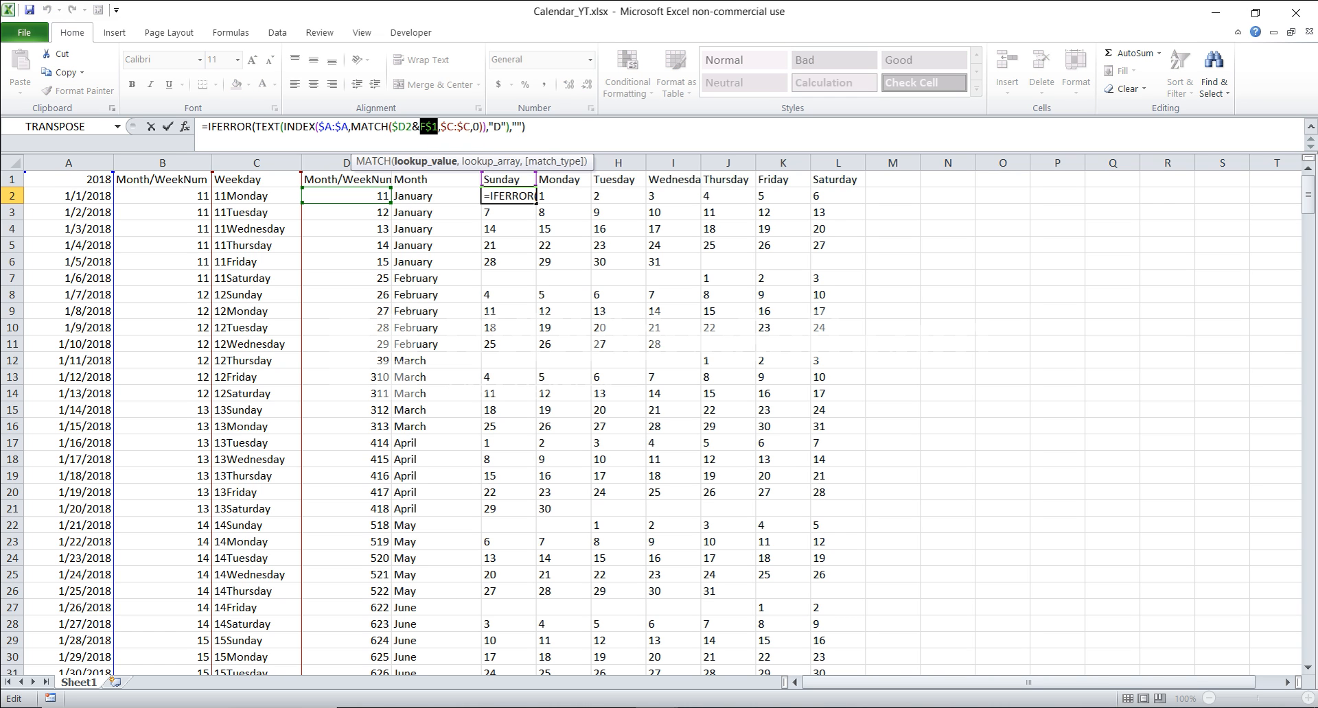
click(438, 127)
drag(447, 127, 470, 127)
drag(470, 127, 440, 126)
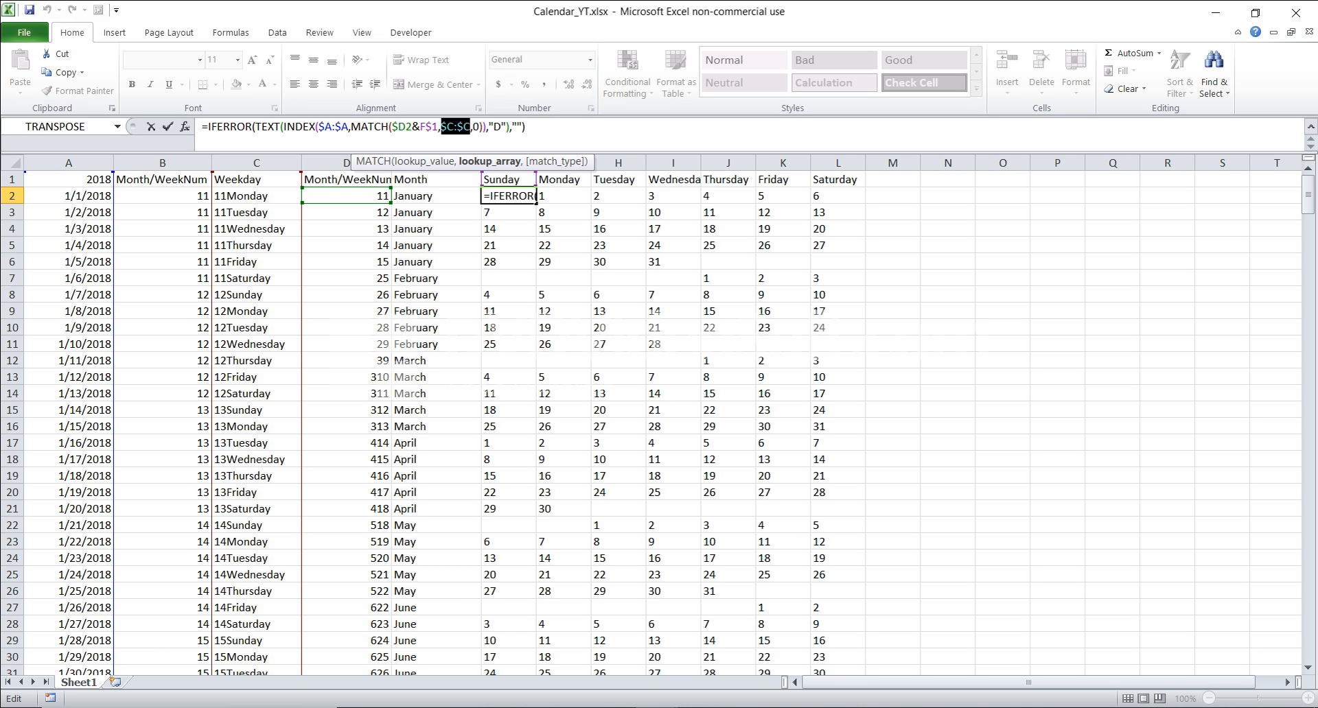
drag(488, 127, 506, 127)
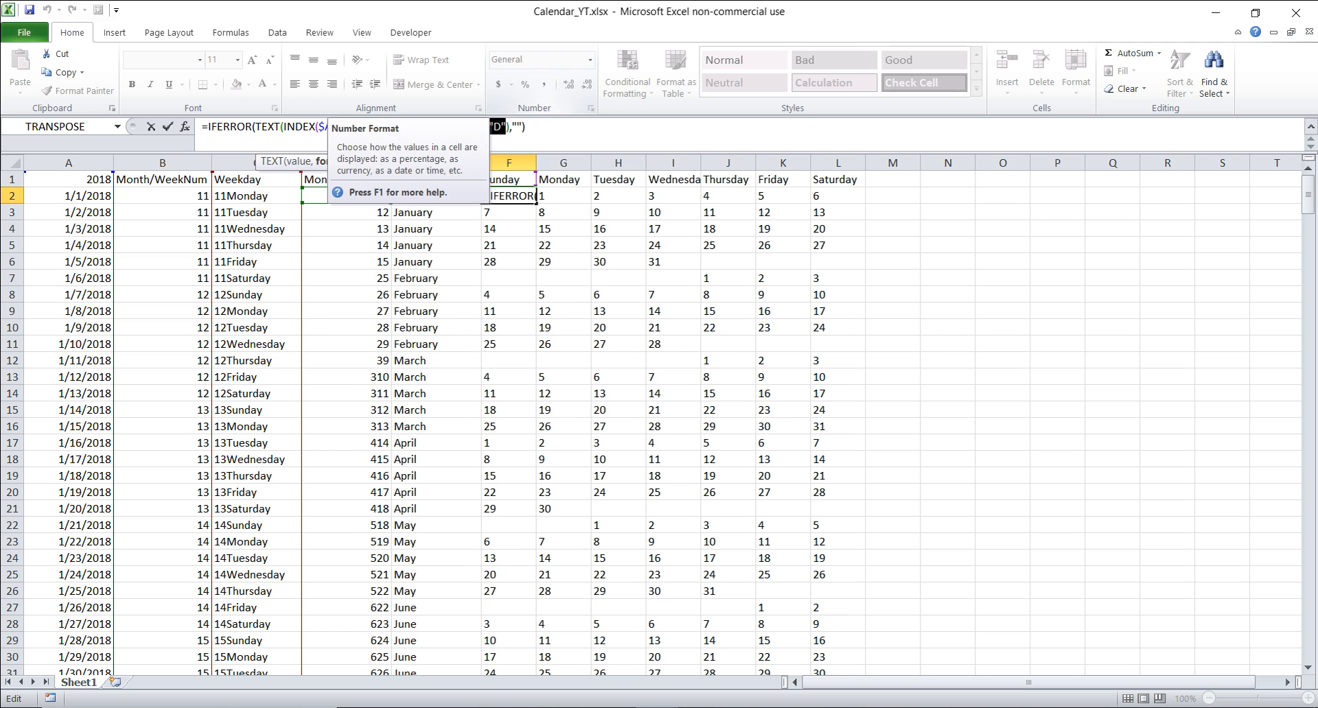
key(Escape)
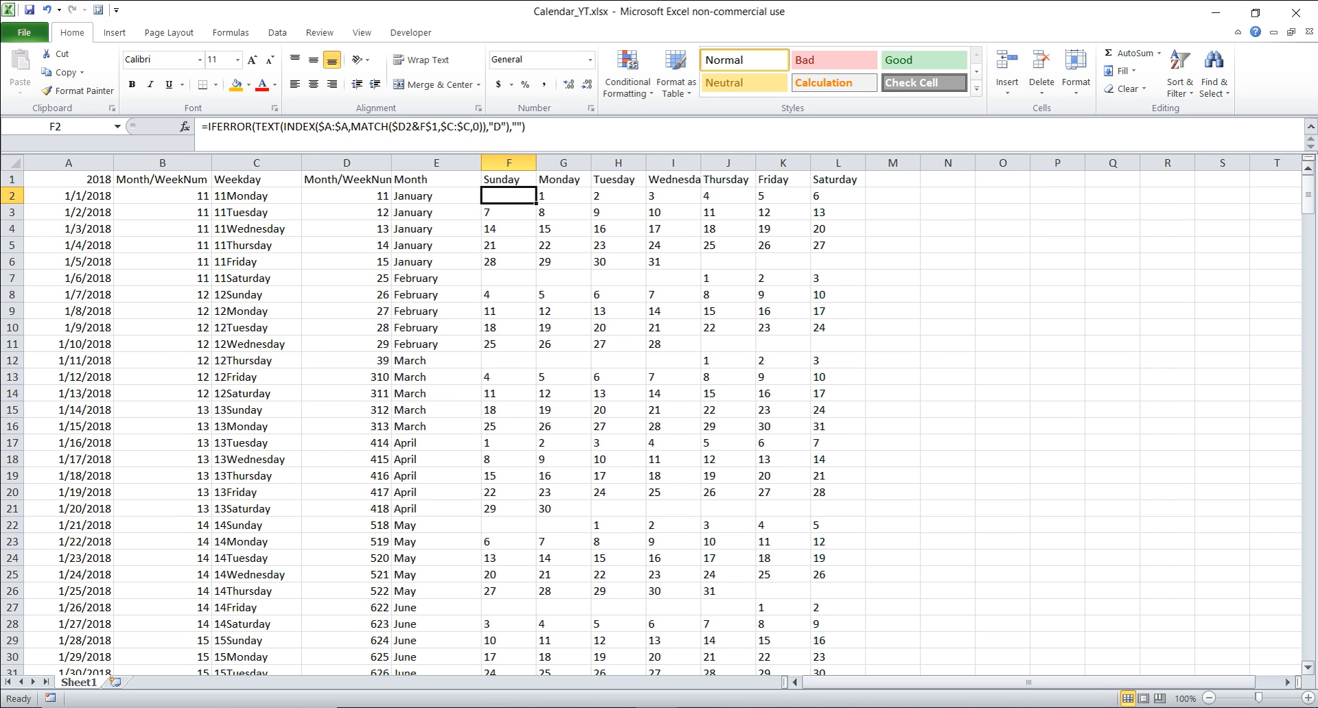
Step: Review the calendar grid down to its December rows and return to the date formula in A2
drag(1307, 199, 1307, 264)
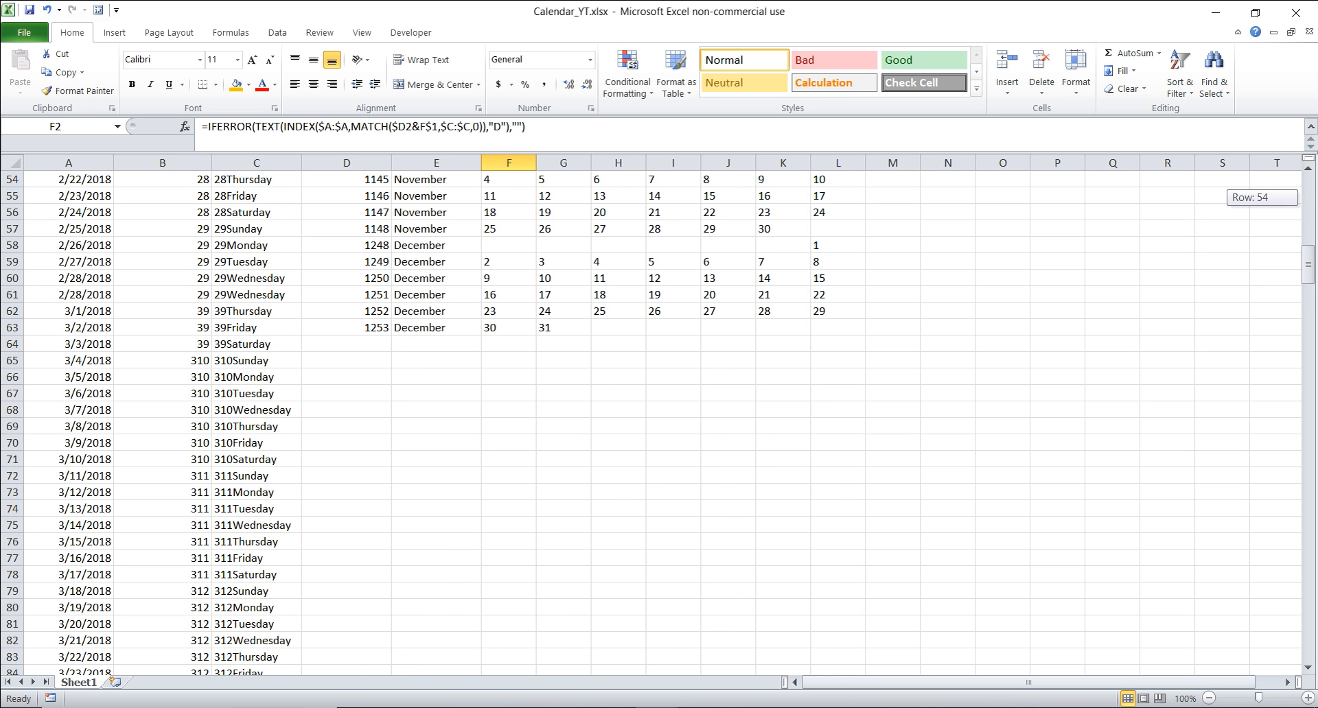
drag(1307, 264, 1307, 195)
key(Left)
key(Left)
key(Left)
key(Left)
key(Left)
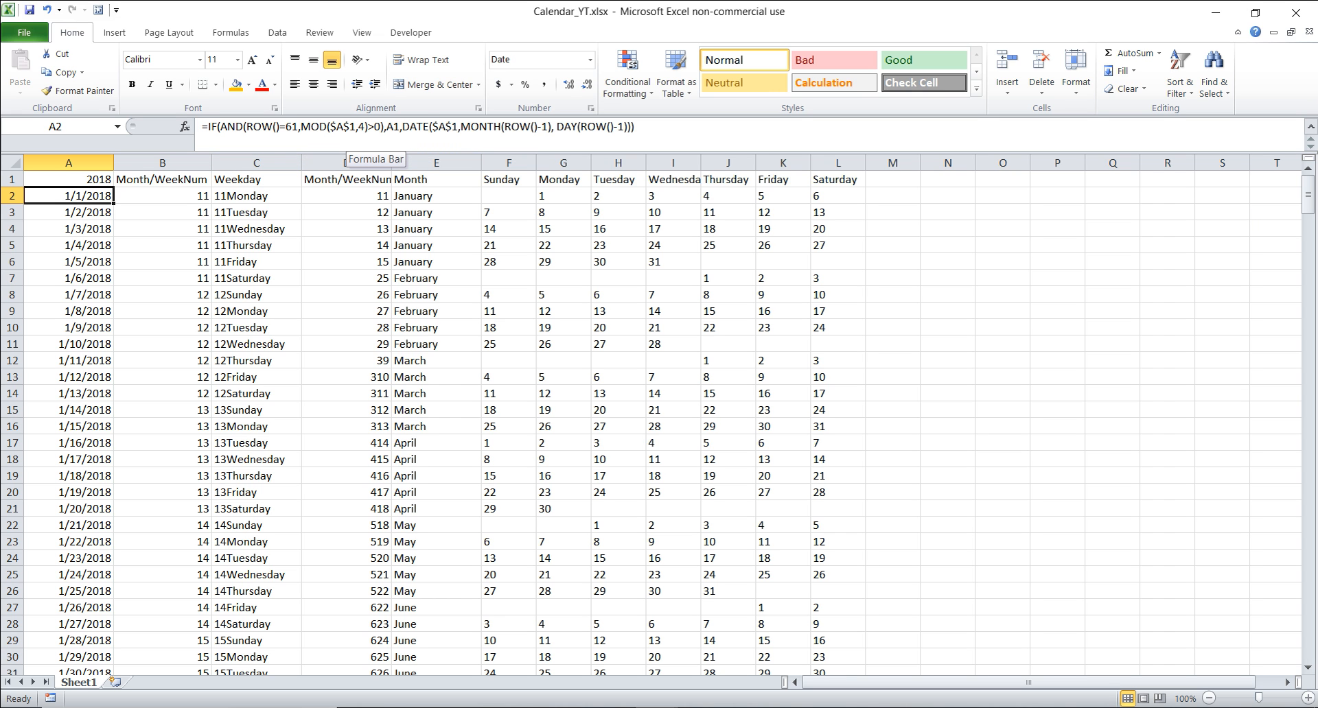
Step: Review the row 2 formulas cell by cell, from the month/week number in B2 to the Saturday day formula in L2
key(Right)
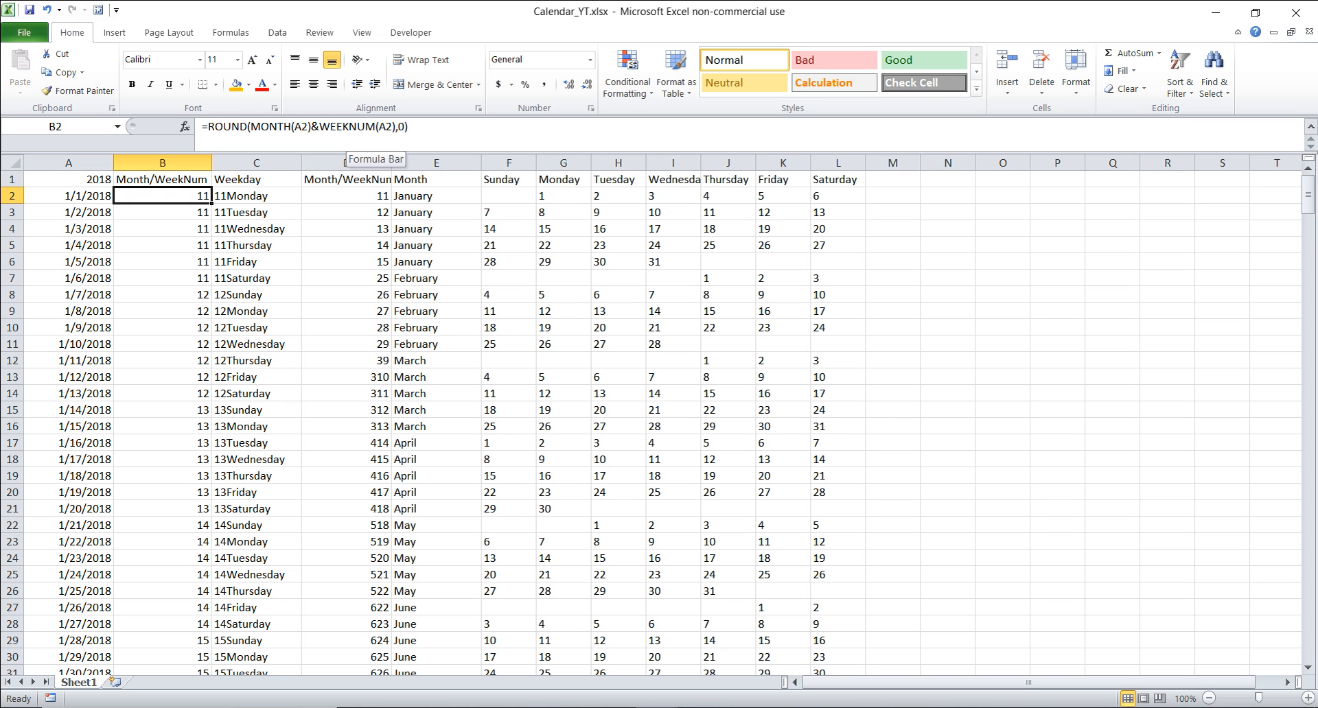
key(Right)
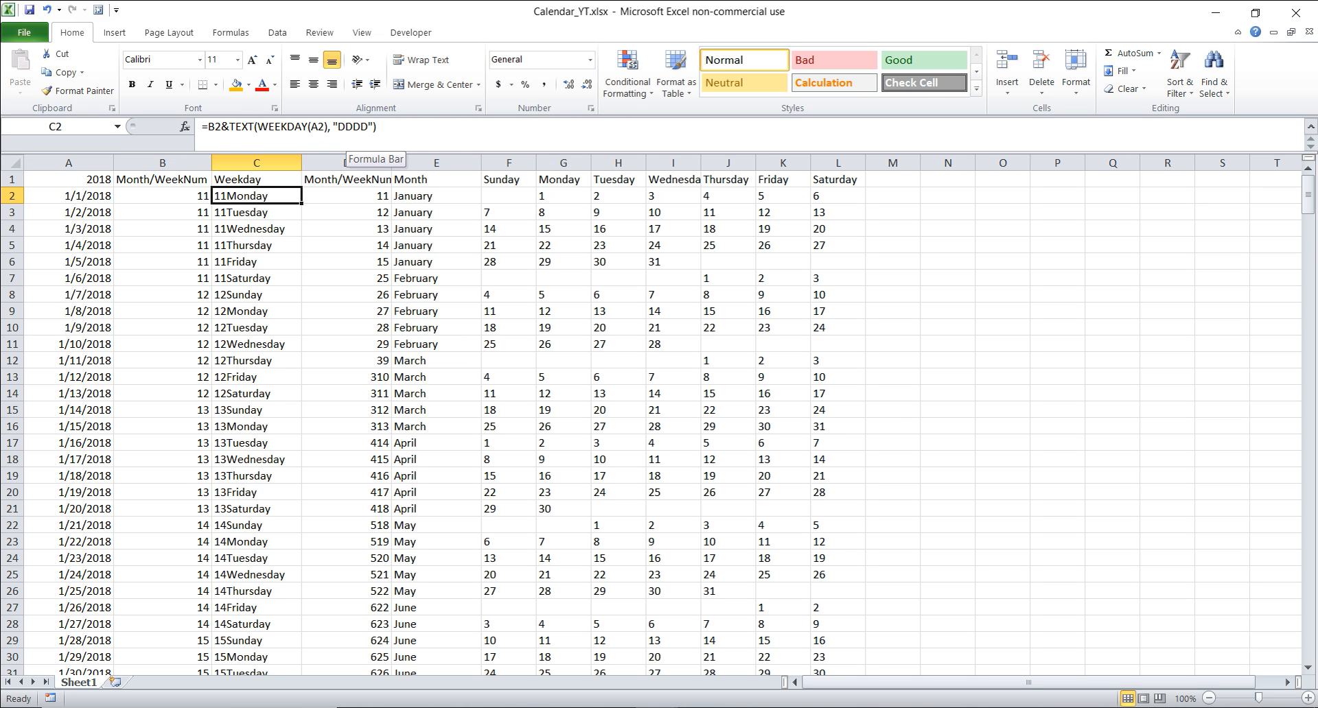
key(Right)
key(Right)
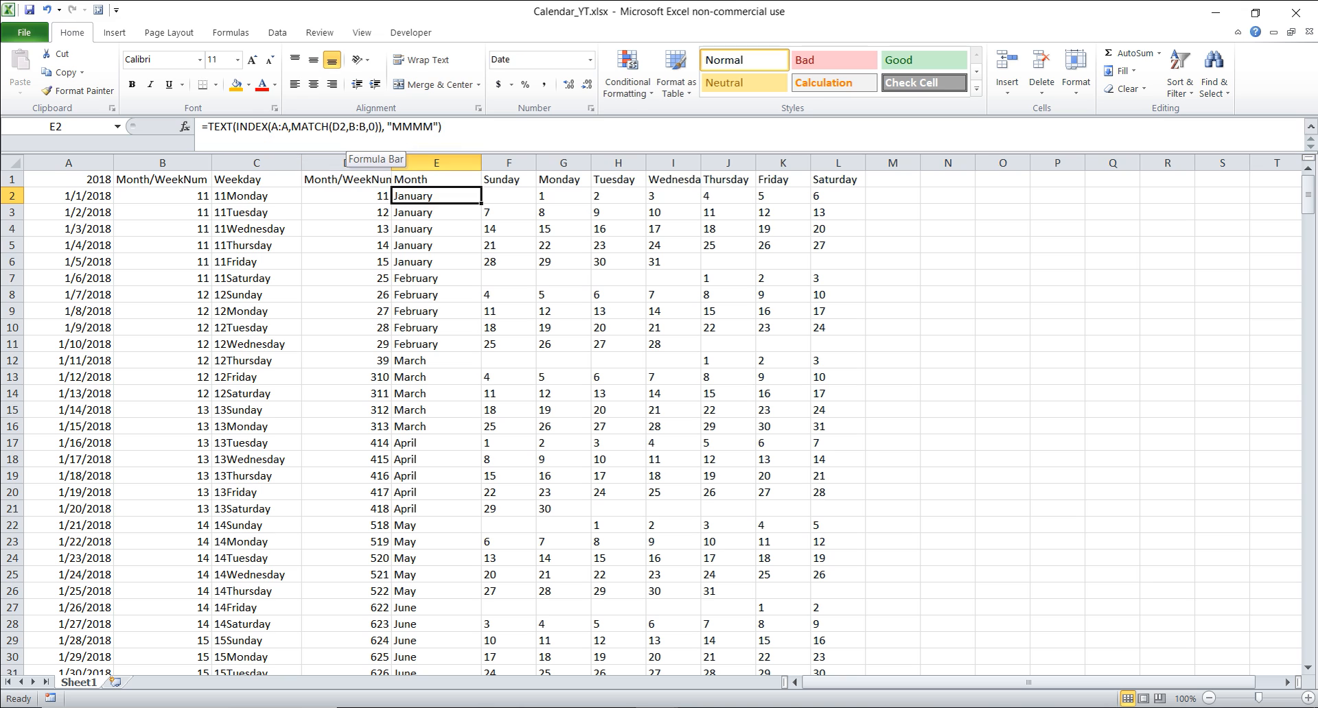
key(Right)
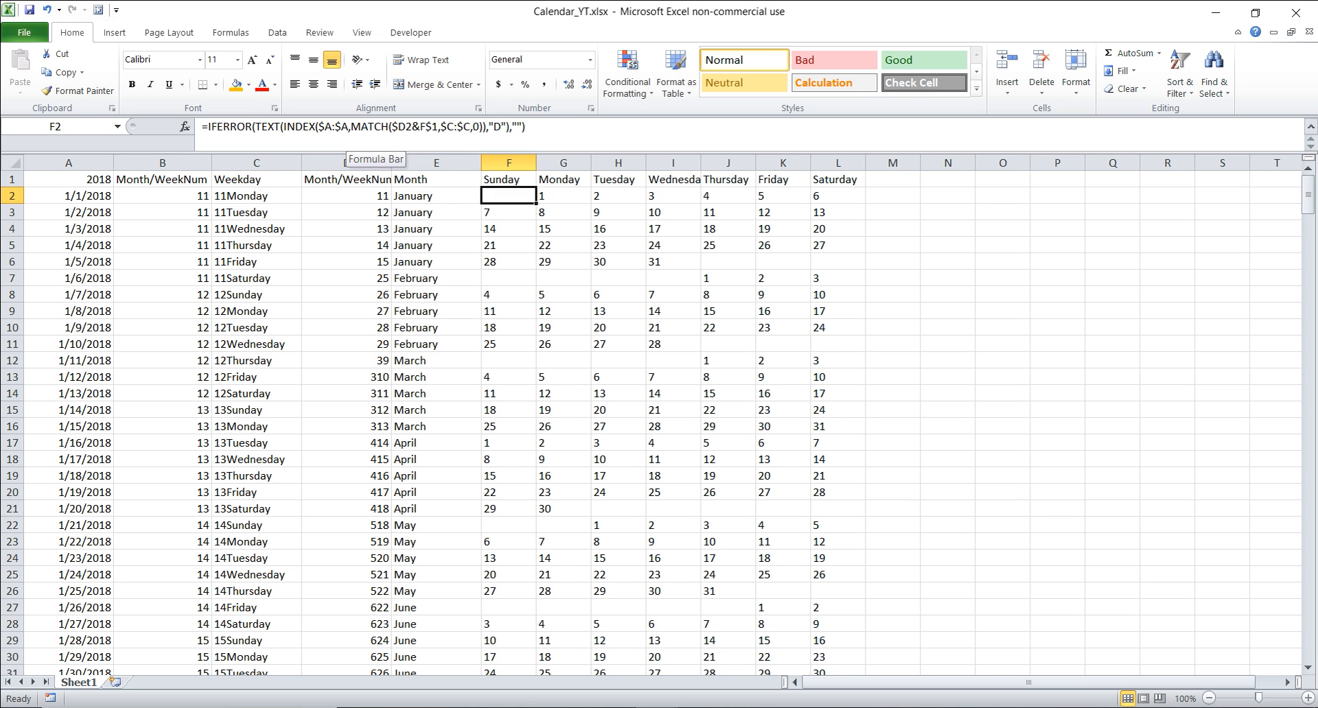
key(Right)
key(Right)
key(Right)
key(Right)
key(Right)
key(Right)
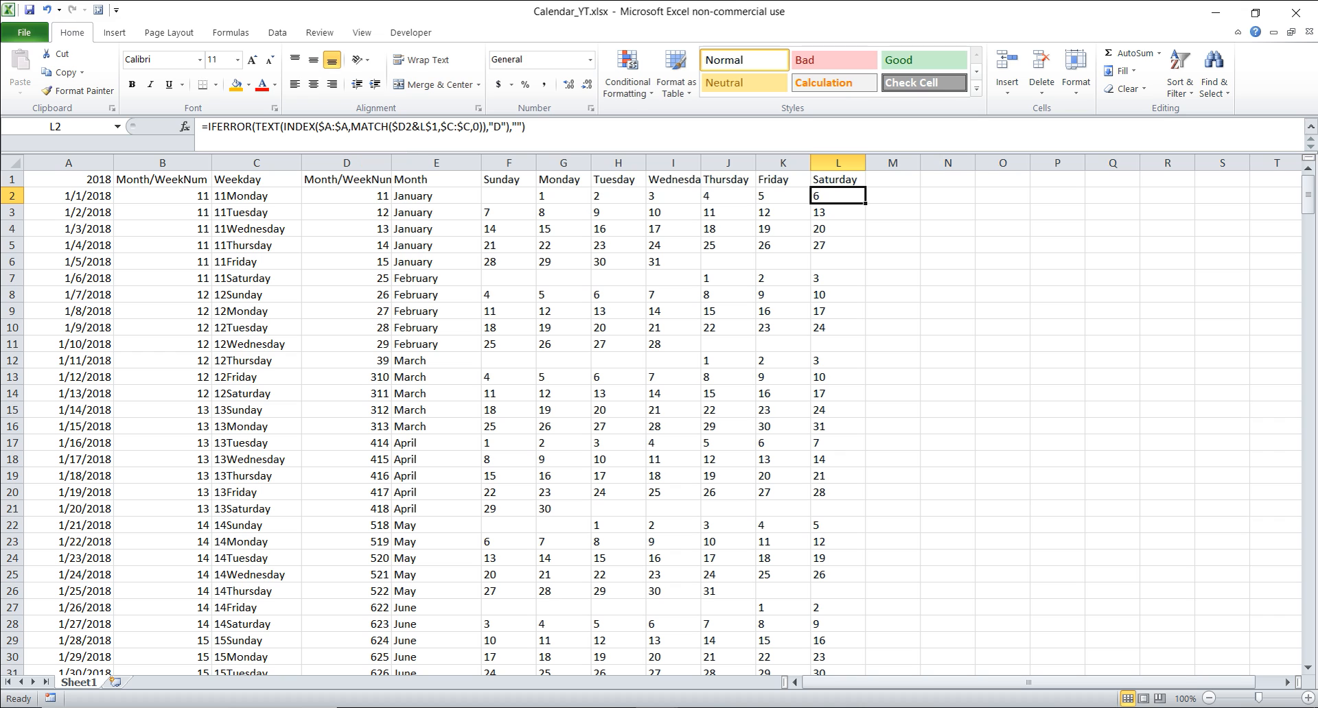
click(1173, 707)
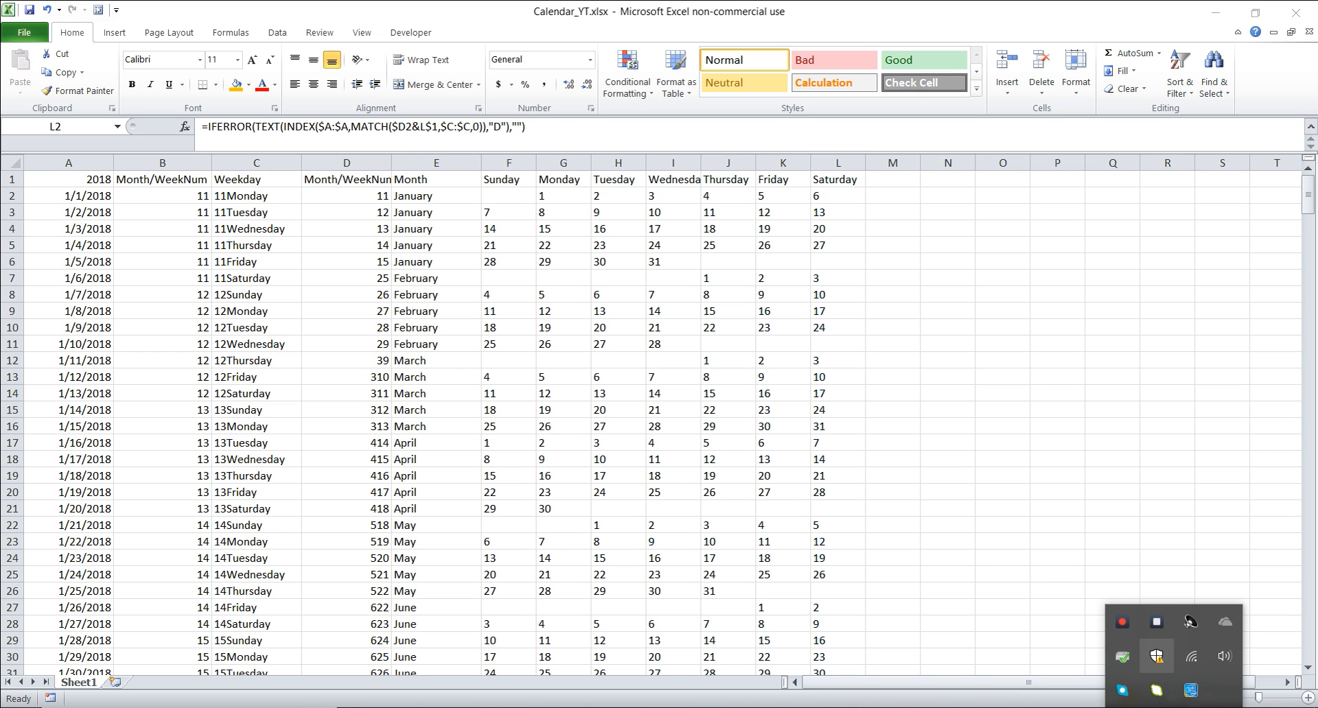